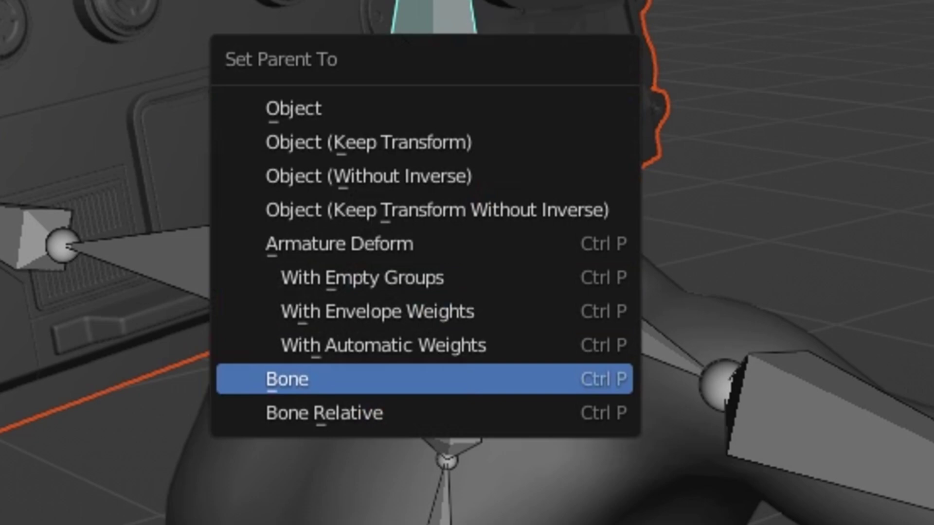
Parent the robot head to the head bone and give the character a shader-less black silhouette material.
{"action": "key", "text": "Return"}
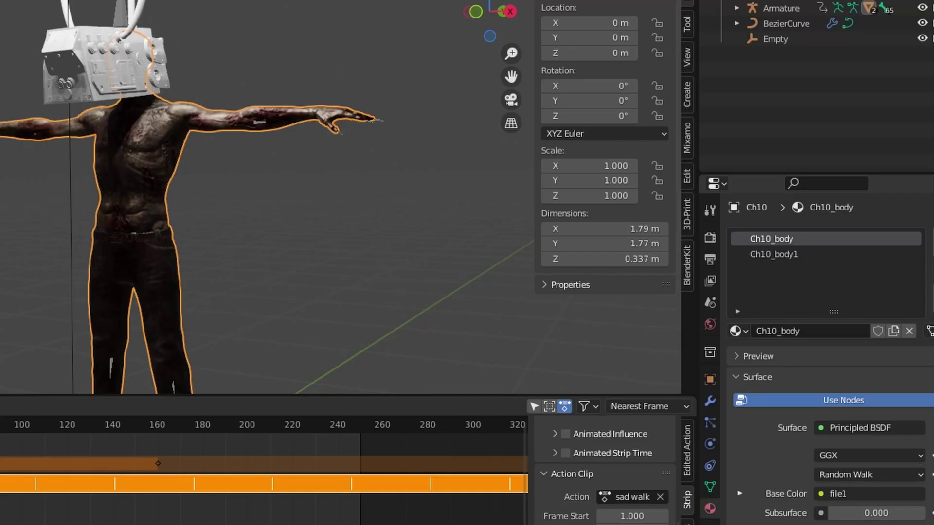
{"action": "left_click", "coordinate": [931, 249]}
{"action": "left_click", "coordinate": [932, 249]}
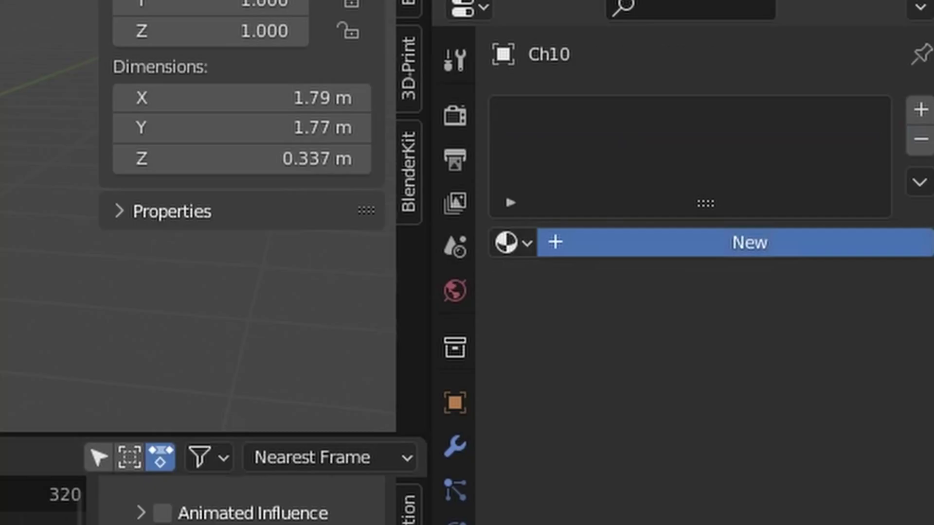
{"action": "left_click", "coordinate": [853, 300]}
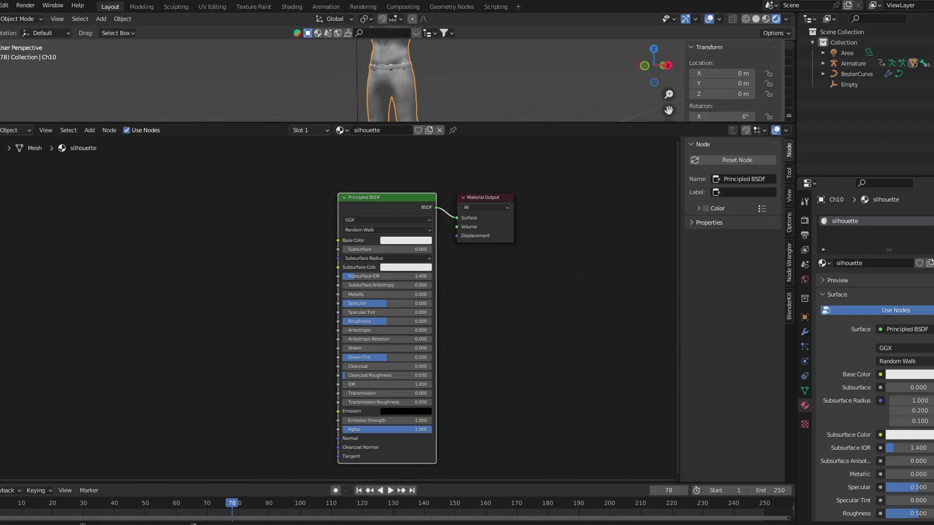
{"action": "key", "text": "x"}
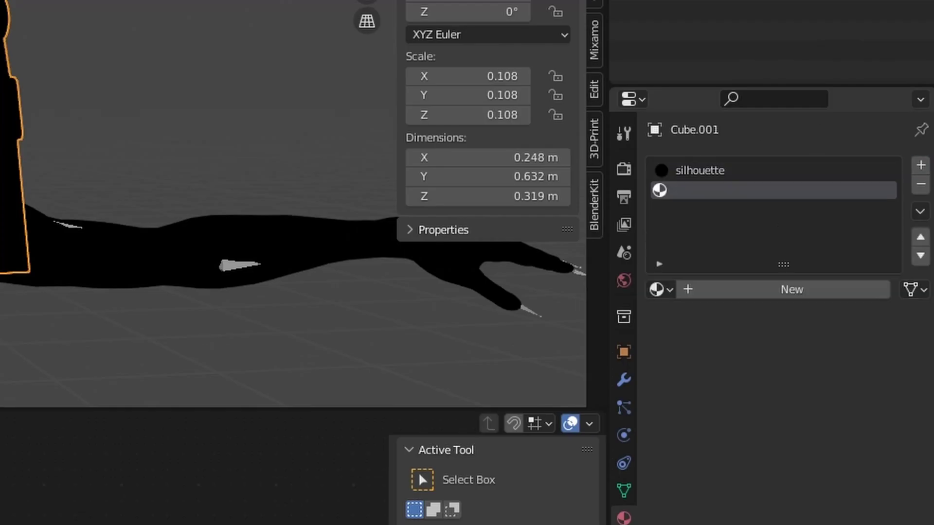
Create a new material on the robot head and name it 'red light'.
{"action": "left_click", "coordinate": [792, 288]}
{"action": "double_click", "coordinate": [704, 290]}
{"action": "type", "text": "red"}
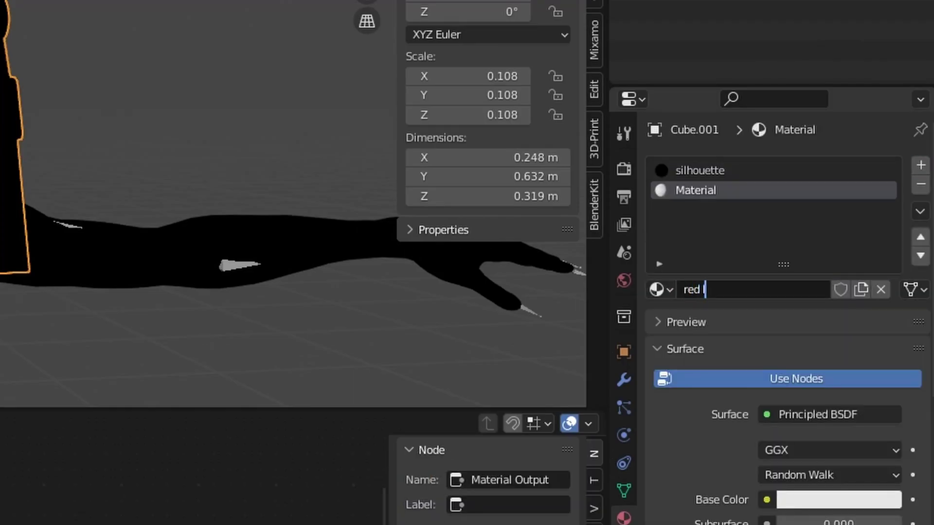
{"action": "type", "text": "light"}
{"action": "key", "text": "Return"}
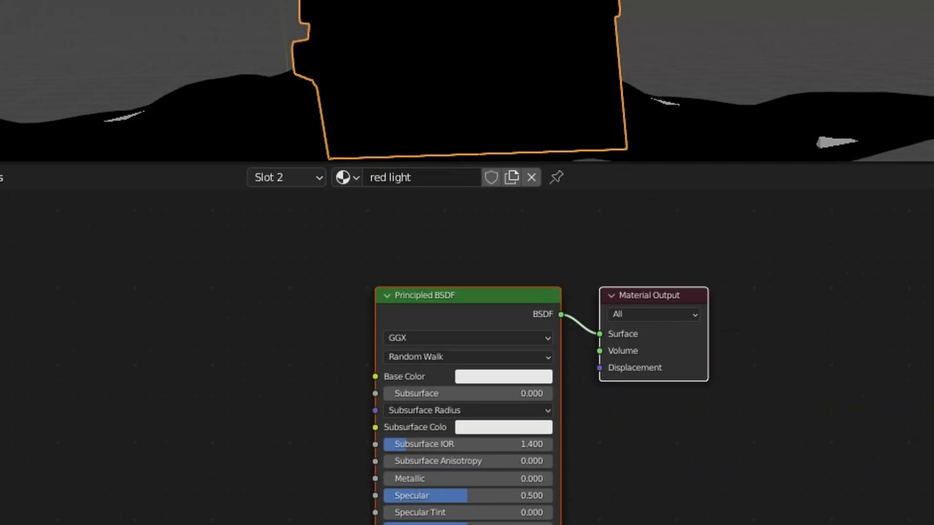
{"action": "key", "text": "x"}
Add a red Emission shader to 'red light' and remove the Ch10_body and Ch10_body1 materials.
{"action": "key", "text": "shift+a"}
{"action": "type", "text": "em"}
{"action": "key", "text": "Return"}
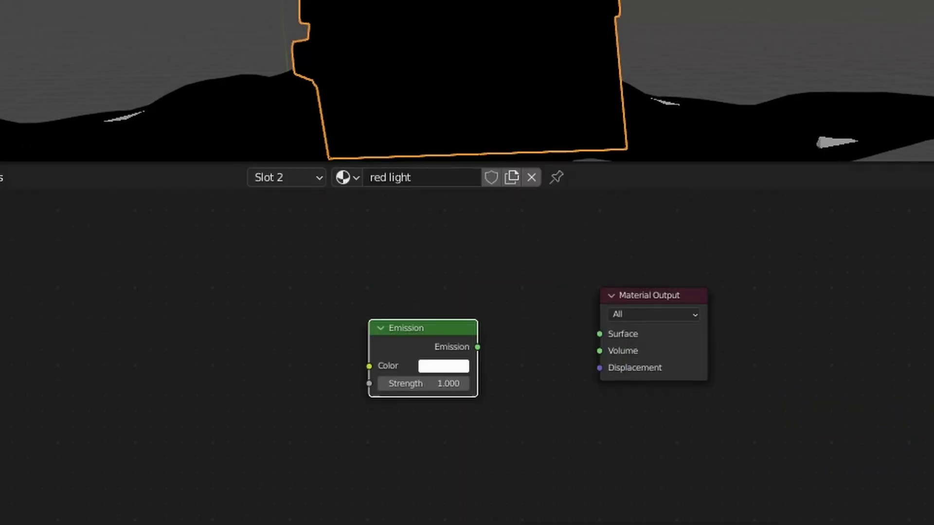
{"action": "scroll", "coordinate": [310, 427], "scroll_direction": "up", "scroll_amount": 2}
{"action": "left_click", "coordinate": [492, 344]}
{"action": "left_click", "coordinate": [623, 117]}
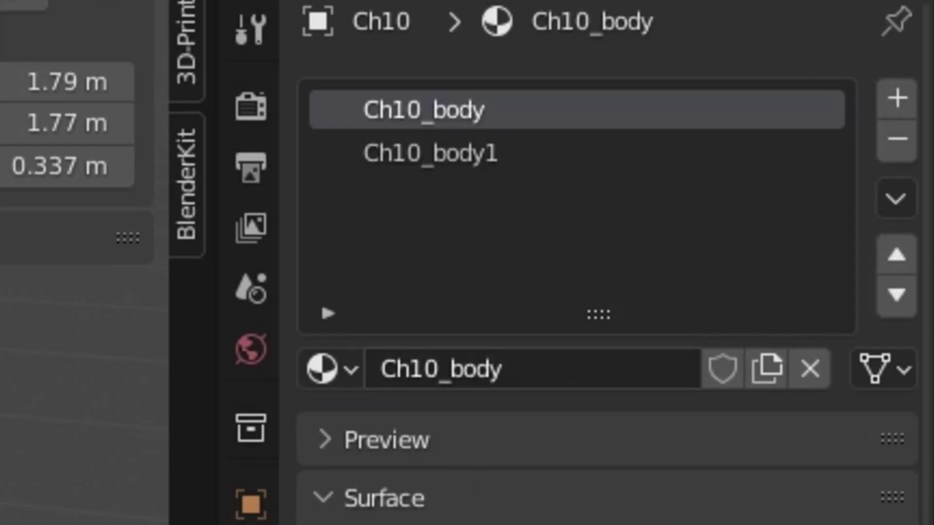
{"action": "left_click", "coordinate": [896, 140]}
{"action": "left_click", "coordinate": [896, 140]}
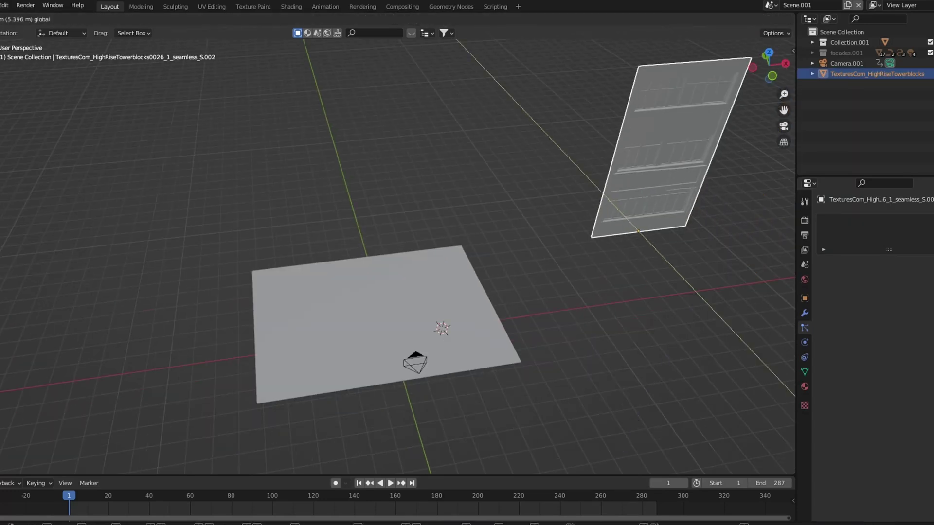
Stand the facade plane upright and paste a building block from the asset scene into Scene.001.
{"action": "key", "text": "s"}
{"action": "key", "text": "KP_0"}
{"action": "mouse_move", "coordinate": [362, 524]}
{"action": "left_click", "coordinate": [304, 493]}
{"action": "left_click", "coordinate": [798, 4]}
{"action": "left_click", "coordinate": [812, 41]}
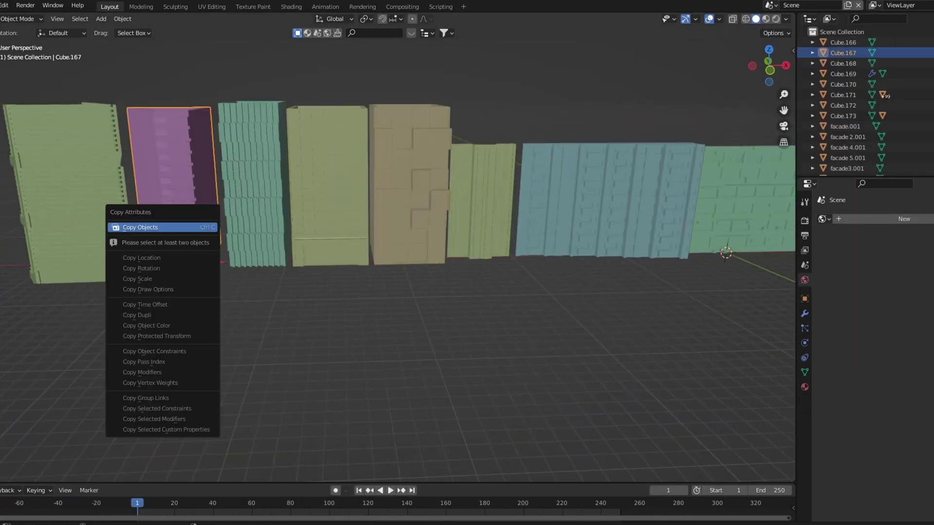
{"action": "left_click", "coordinate": [140, 227]}
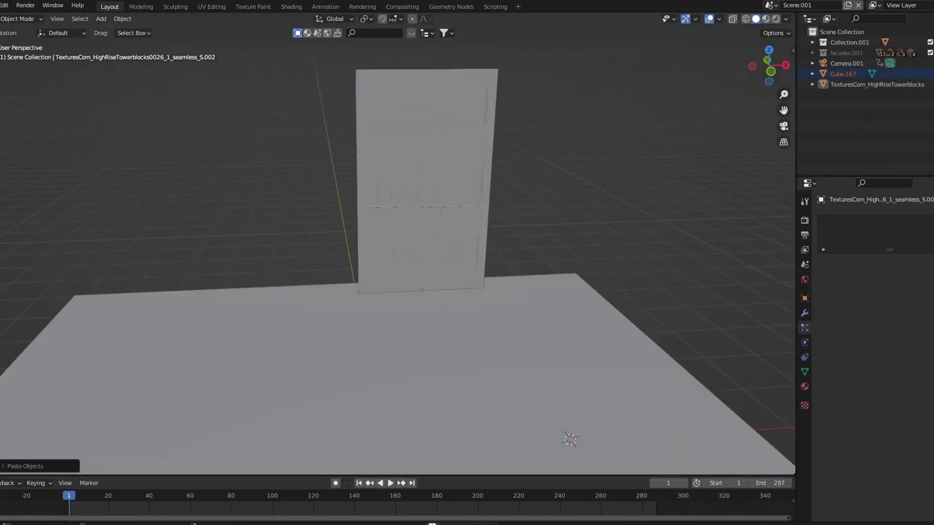
{"action": "key", "text": "ctrl+v"}
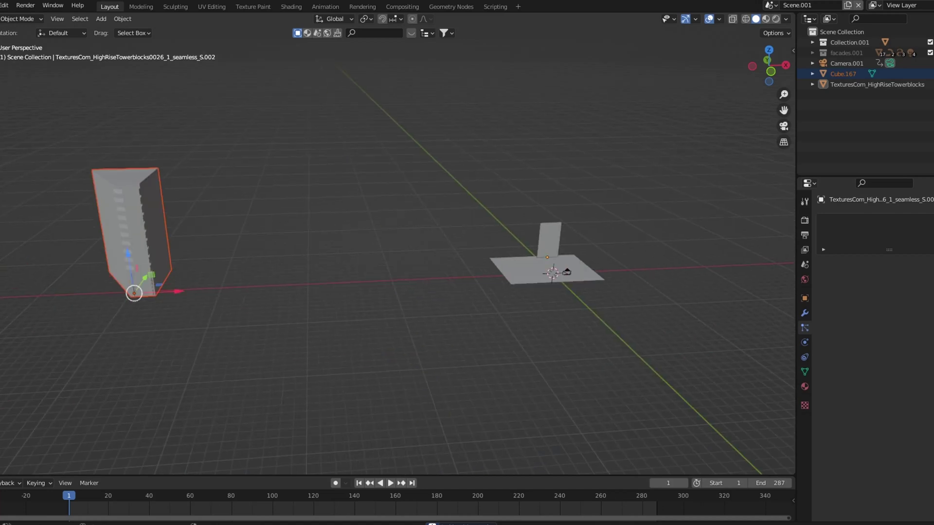
Scale up the pasted building and position it within the camera view.
{"action": "key", "text": "KP_Decimal"}
{"action": "key", "text": "g"}
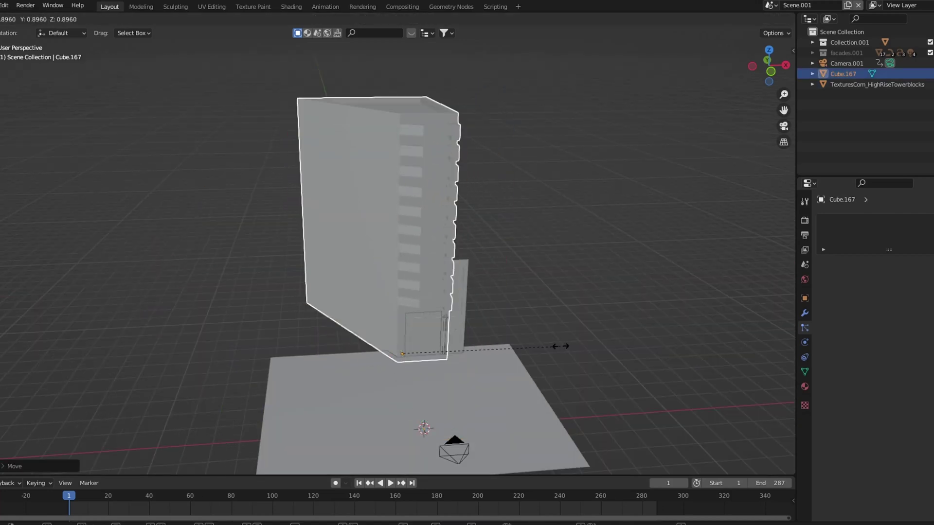
{"action": "key", "text": "KP_0"}
{"action": "key", "text": "s"}
{"action": "left_click", "coordinate": [521, 282]}
{"action": "key", "text": "g"}
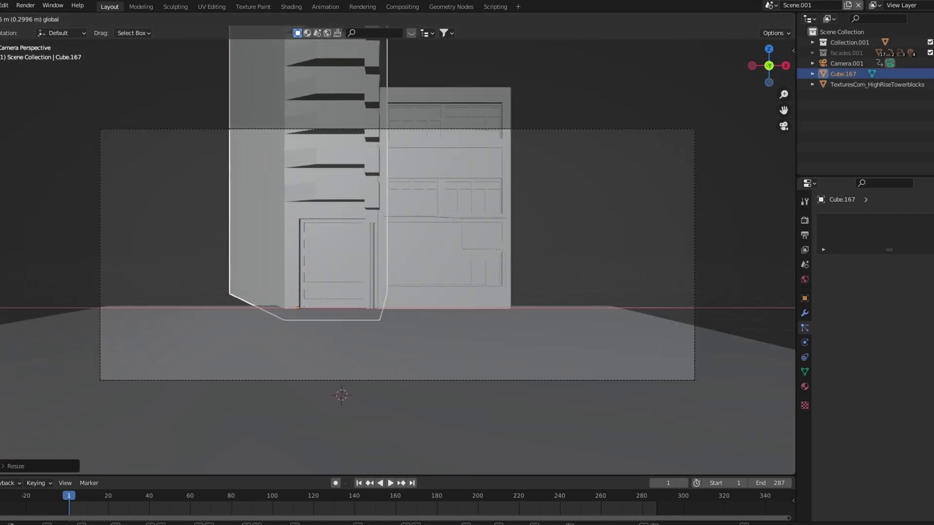
{"action": "middle_click_drag", "start_coordinate": [438, 243], "coordinate": [486, 272]}
{"action": "left_click", "coordinate": [875, 84]}
Duplicate the facade, rotate the copy around Z and place it on the alley's other side.
{"action": "key", "text": "shift+d"}
{"action": "key", "text": "z"}
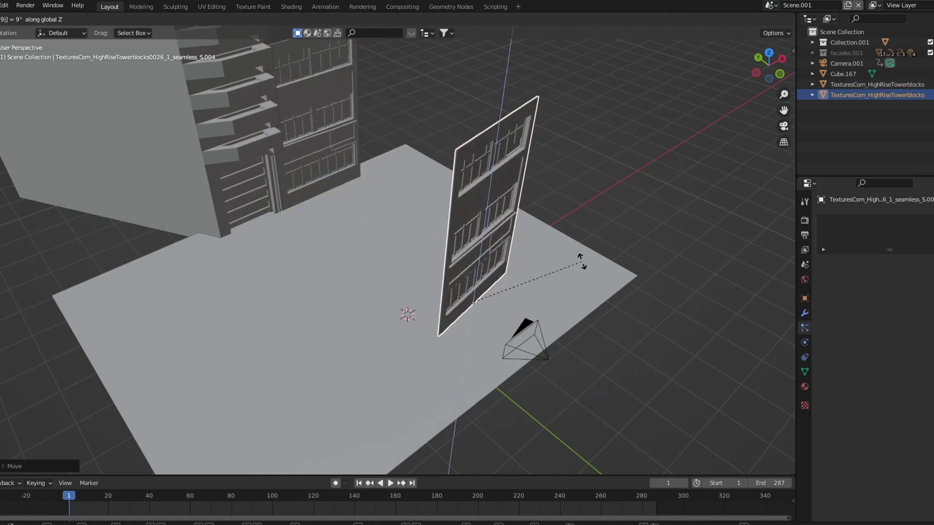
{"action": "key", "text": "KP_0"}
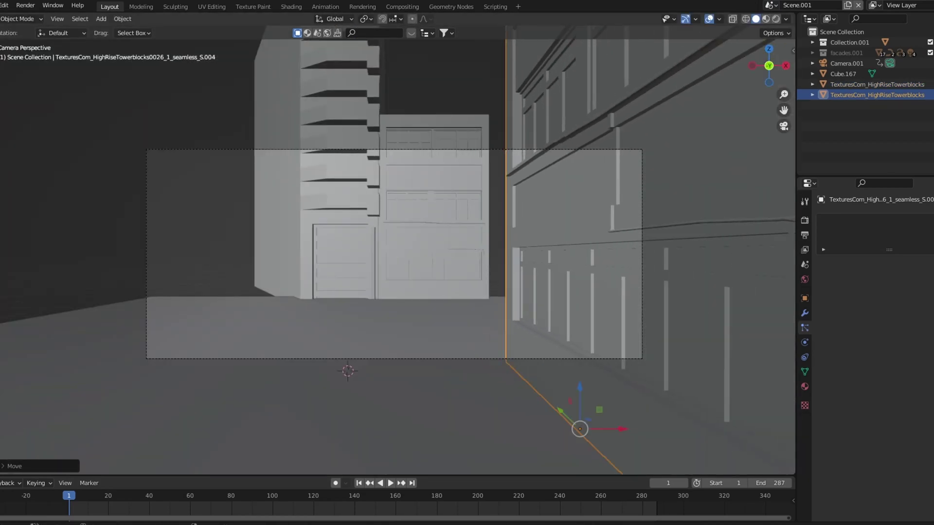
{"action": "left_click", "coordinate": [875, 84]}
{"action": "key", "text": "KP_0"}
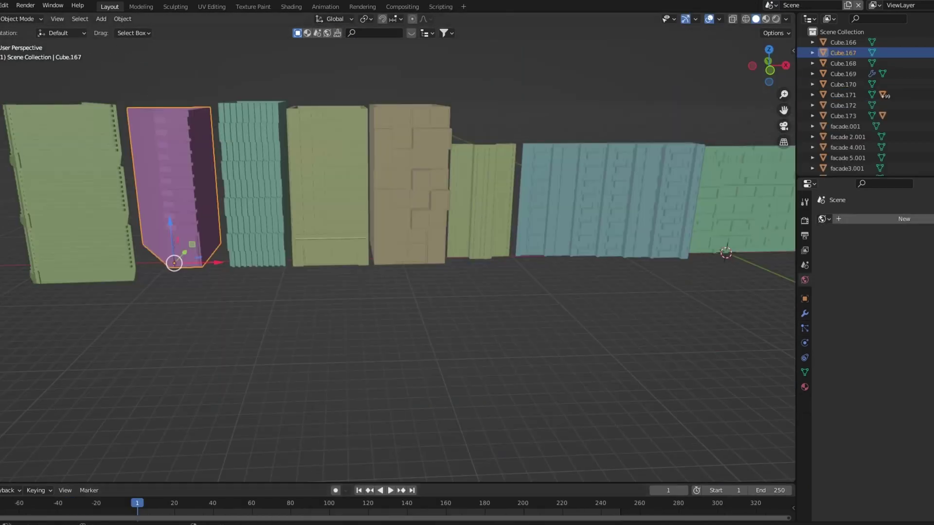
Resize a facade plane from another asset scene and paste a fan unit into the alley.
{"action": "left_click", "coordinate": [770, 4]}
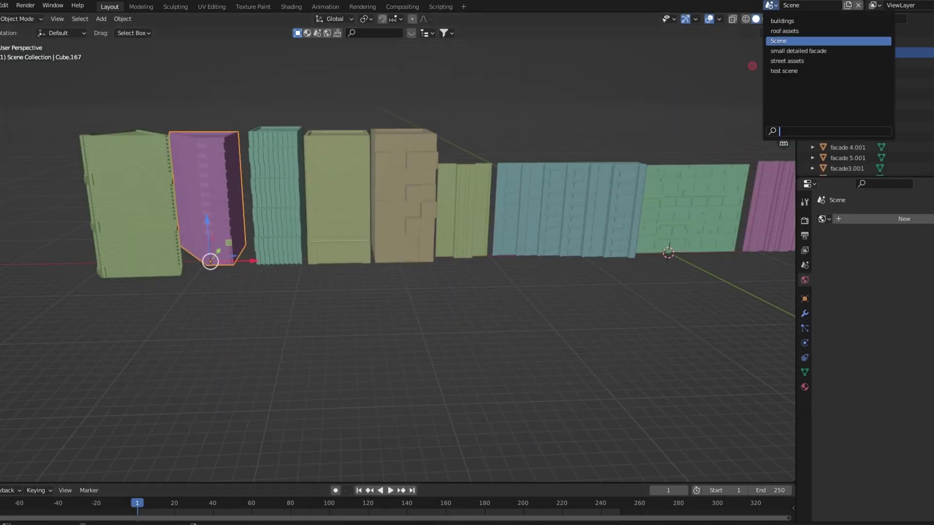
{"action": "left_click", "coordinate": [787, 31]}
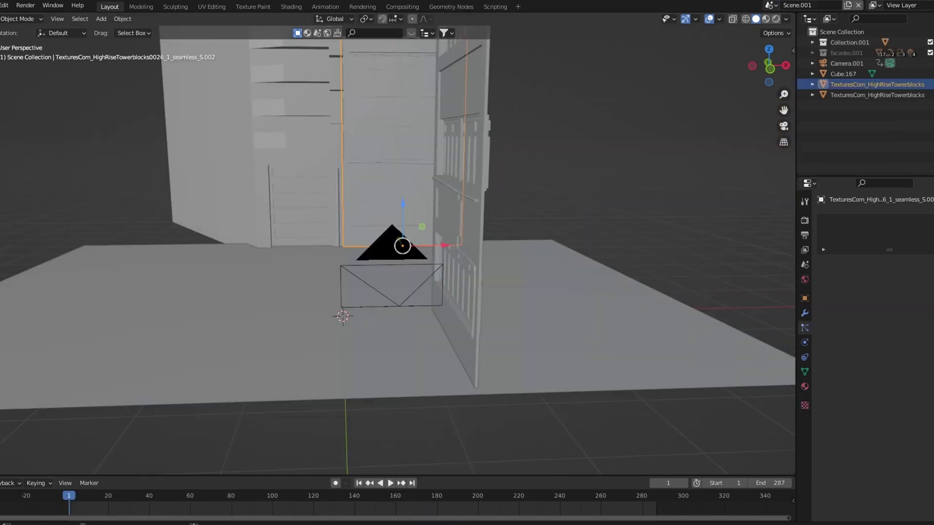
{"action": "key", "text": "s"}
{"action": "key", "text": "Return"}
{"action": "key", "text": "KP_0"}
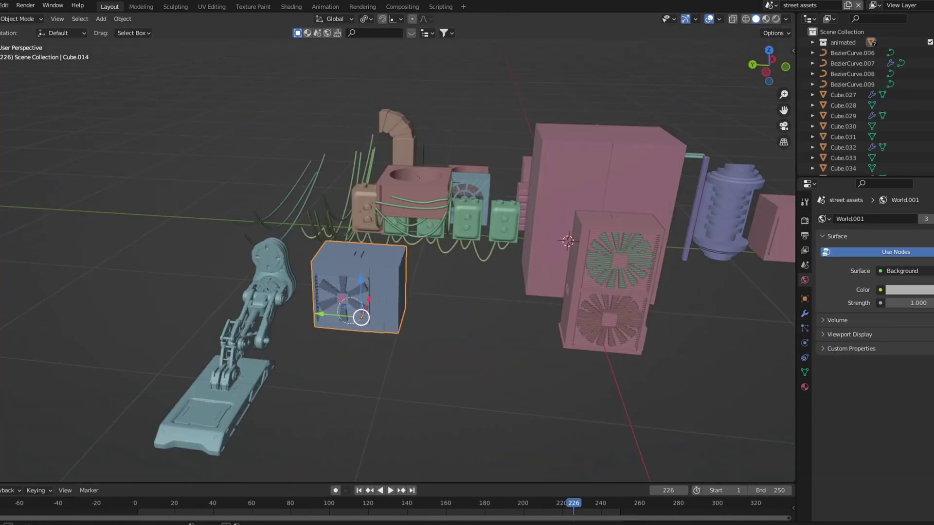
{"action": "key", "text": "ctrl+c"}
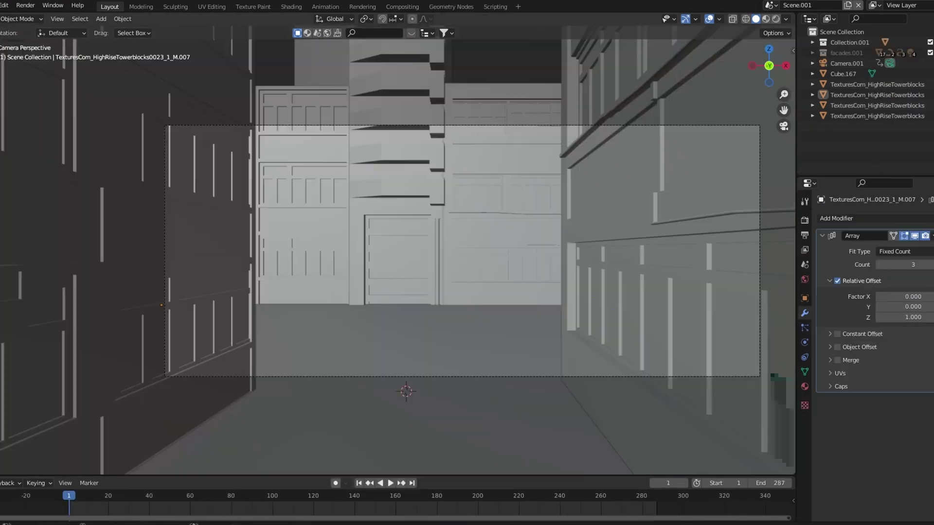
{"action": "key", "text": "ctrl+v"}
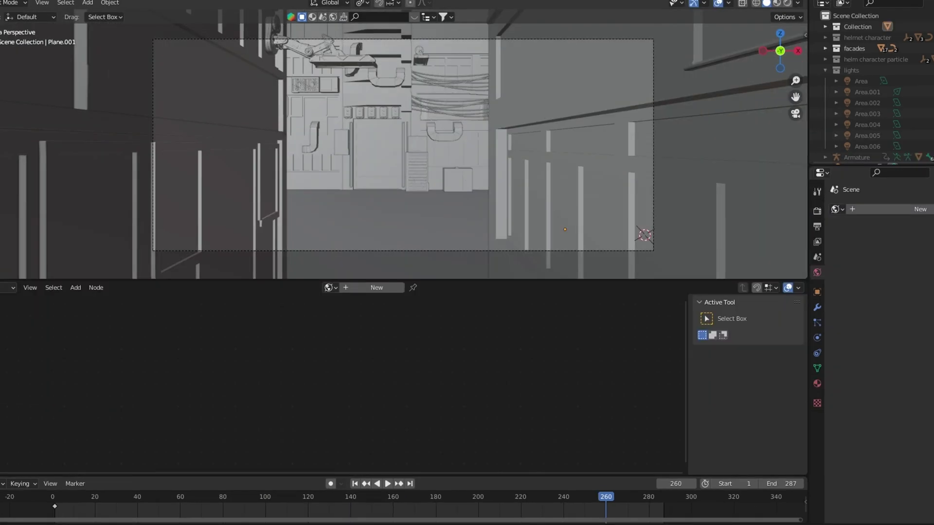
Give a new world a Principled Volume with emission strength 0.020, blue emission colour and density 0.010.
{"action": "key", "text": "shift+z"}
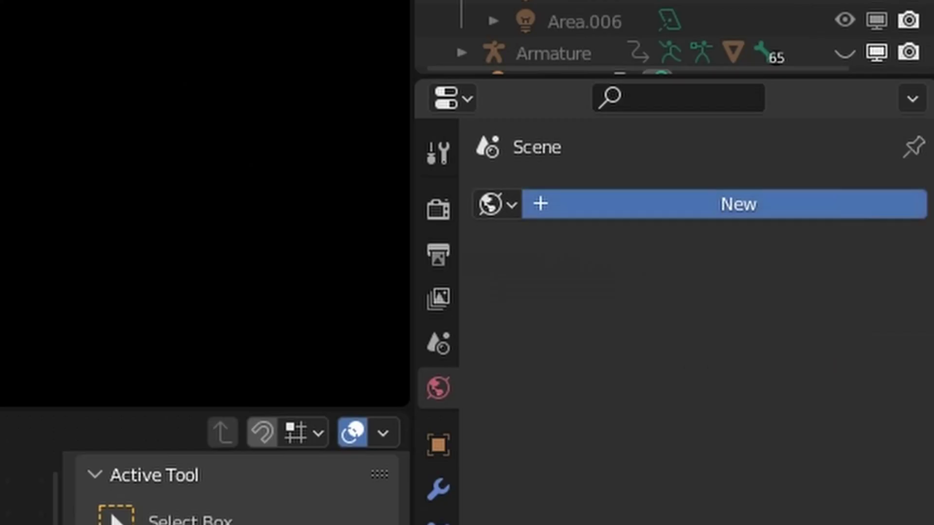
{"action": "left_click", "coordinate": [890, 209]}
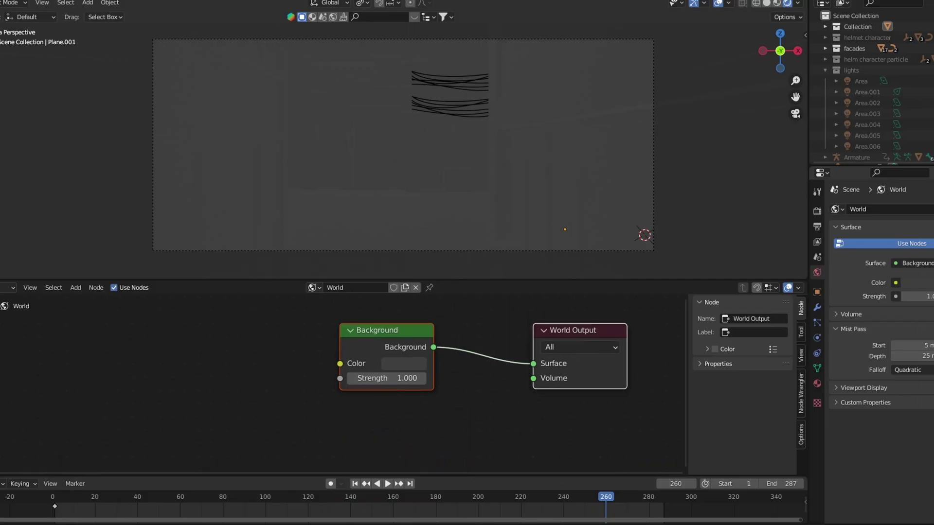
{"action": "key", "text": "Delete"}
{"action": "key", "text": "shift+a"}
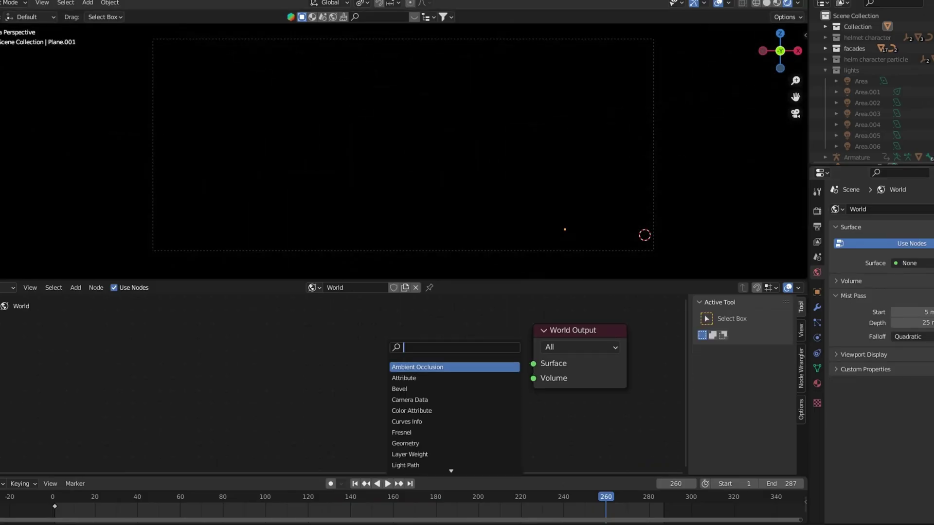
{"action": "type", "text": "pr"}
{"action": "key", "text": "Return"}
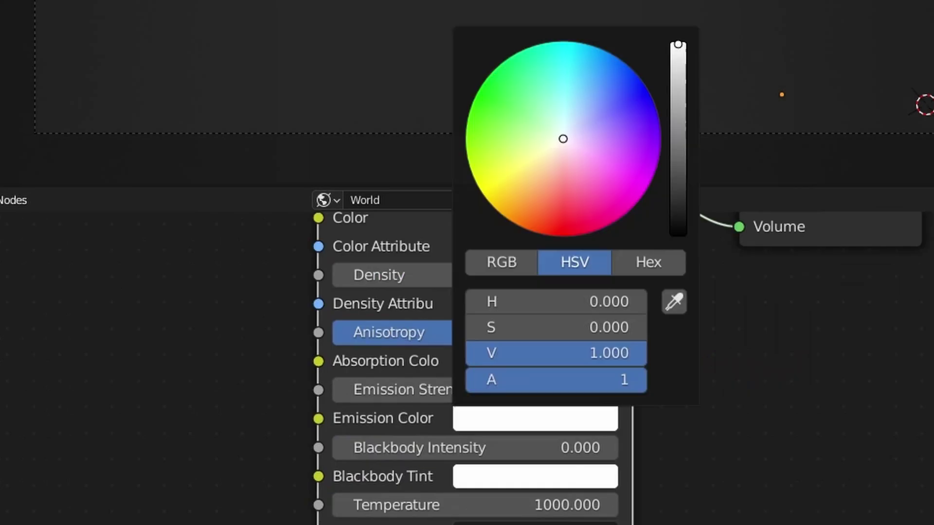
{"action": "left_click_drag", "start_coordinate": [563, 139], "coordinate": [588, 96]}
{"action": "middle_click_drag", "start_coordinate": [730, 413], "coordinate": [724, 473]}
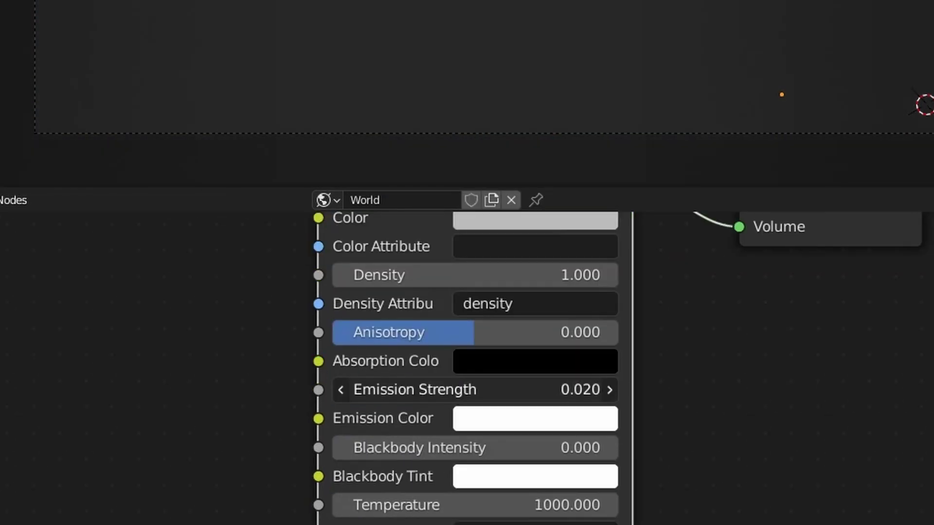
{"action": "left_click", "coordinate": [484, 334]}
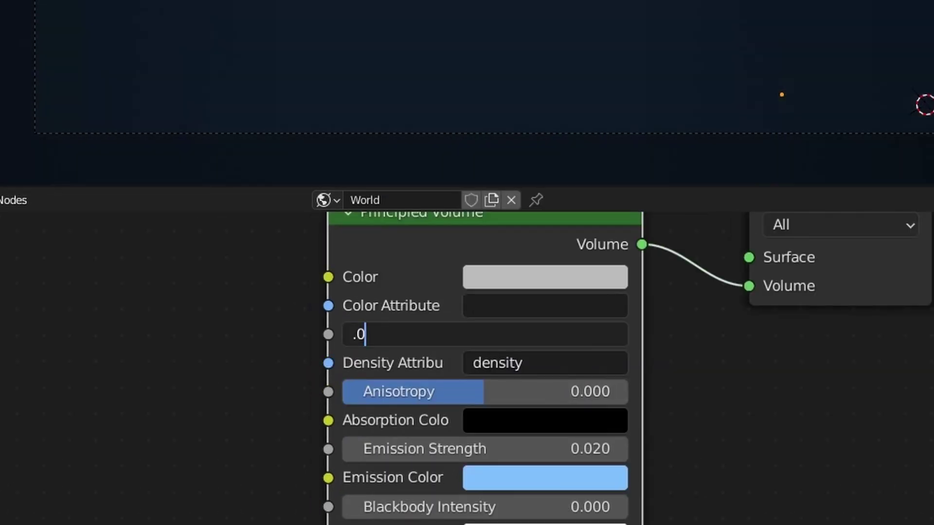
{"action": "key", "text": "Return"}
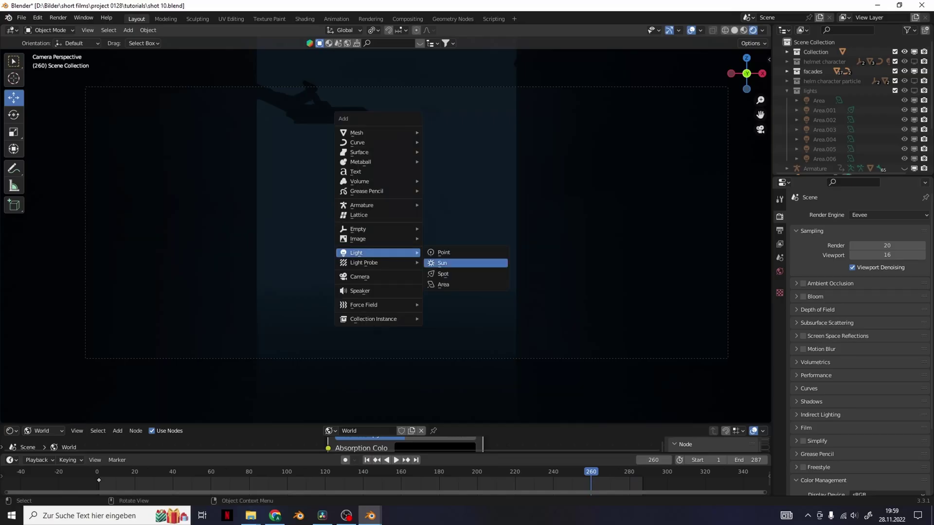
Position the area light and set it to pale blue 72D1FF at 49.7 W.
{"action": "key", "text": "g"}
{"action": "key", "text": "z"}
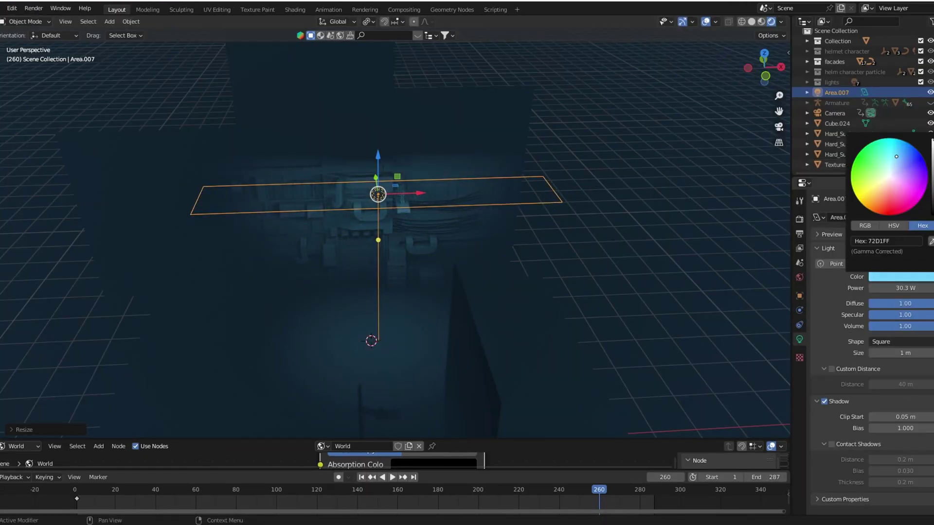
{"action": "key", "text": "KP_0"}
{"action": "left_click_drag", "start_coordinate": [900, 288], "coordinate": [914, 288]}
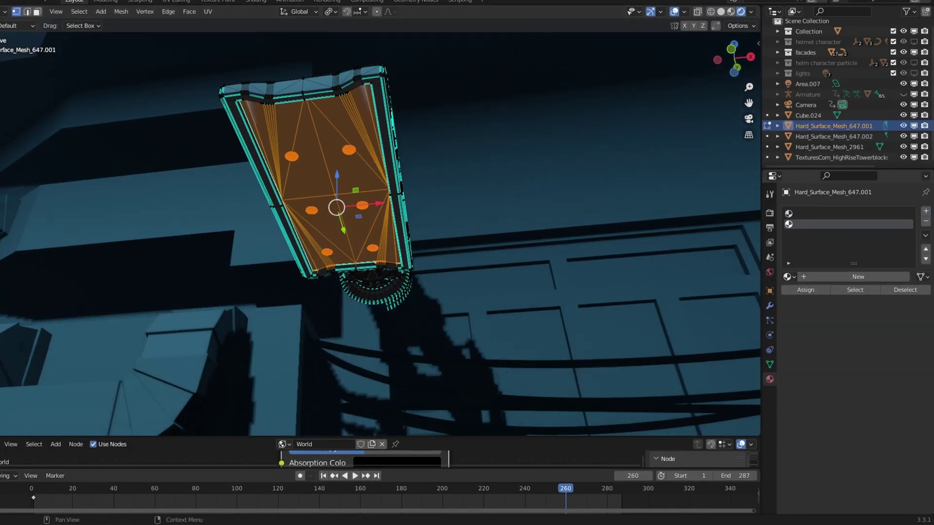
Give the lamp panel a 'blue emission' material with a blue Emission shader at strength 2.9.
{"action": "left_click", "coordinate": [858, 276]}
{"action": "type", "text": "ion"}
{"action": "key", "text": "Return"}
{"action": "left_click", "coordinate": [878, 356]}
{"action": "left_click", "coordinate": [803, 113]}
{"action": "key", "text": "Tab"}
{"action": "left_click", "coordinate": [882, 362]}
{"action": "left_click", "coordinate": [848, 209]}
{"action": "left_click_drag", "start_coordinate": [882, 374], "coordinate": [900, 375]}
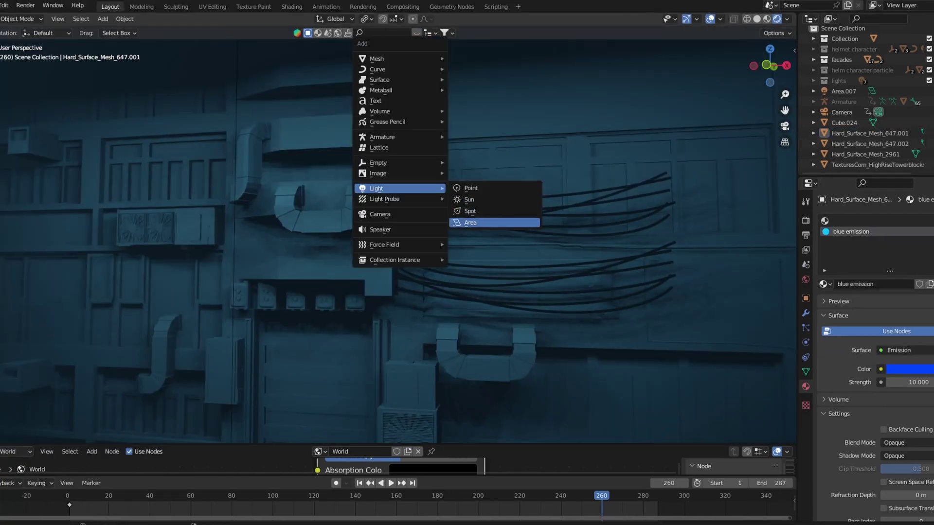
Add another area light beneath the lamp and check it through the camera.
{"action": "left_click", "coordinate": [470, 222]}
{"action": "middle_click_drag", "start_coordinate": [470, 222], "coordinate": [423, 214]}
{"action": "key", "text": "KP_Decimal"}
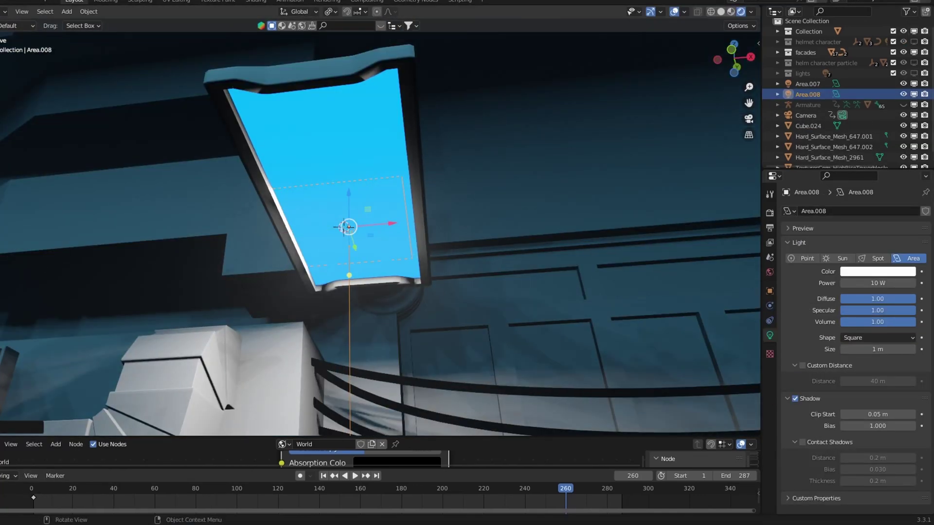
{"action": "key", "text": "KP_0"}
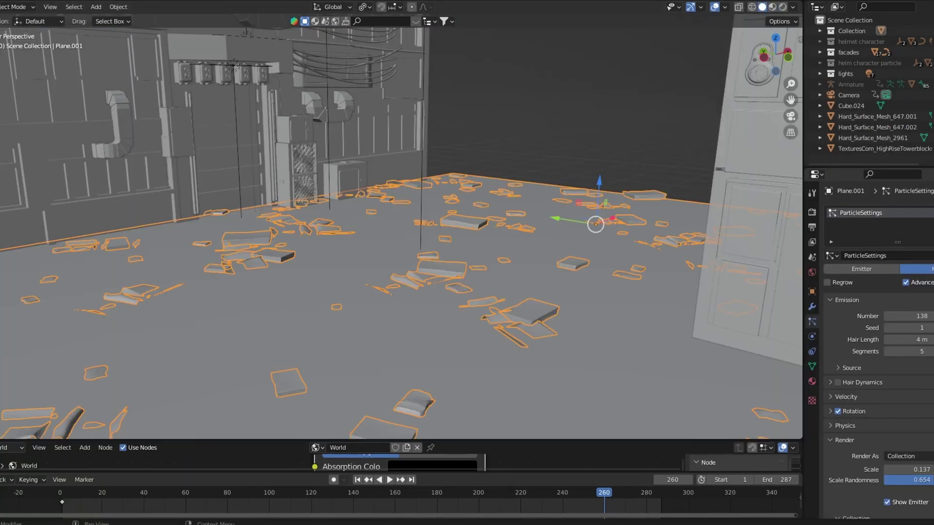
Adjust the debris count, then create a floor material with blotchy Noise Texture and ColorRamp roughness.
{"action": "mouse_move", "coordinate": [907, 316]}
{"action": "left_mouse_down"}
{"action": "mouse_move", "coordinate": [926, 316]}
{"action": "mouse_move", "coordinate": [890, 316]}
{"action": "mouse_move", "coordinate": [924, 316]}
{"action": "mouse_move", "coordinate": [907, 316]}
{"action": "left_mouse_up"}
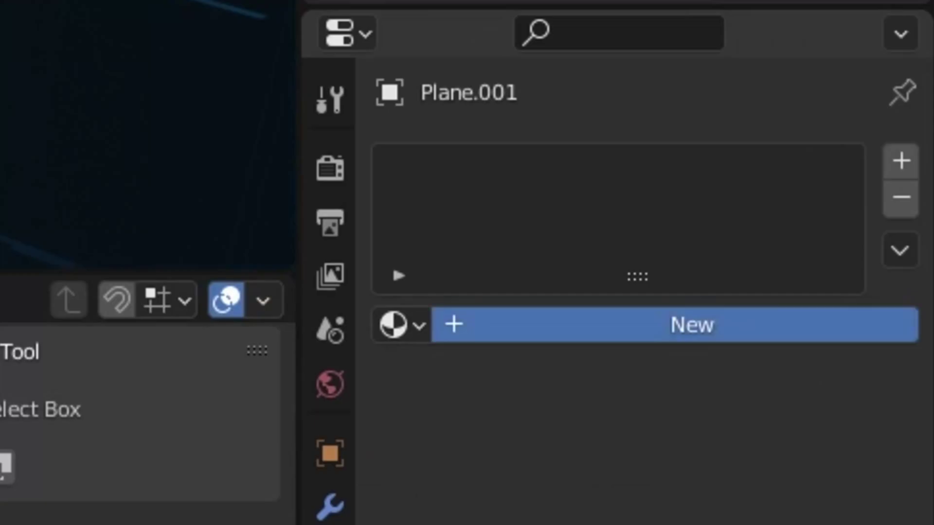
{"action": "left_click", "coordinate": [904, 253]}
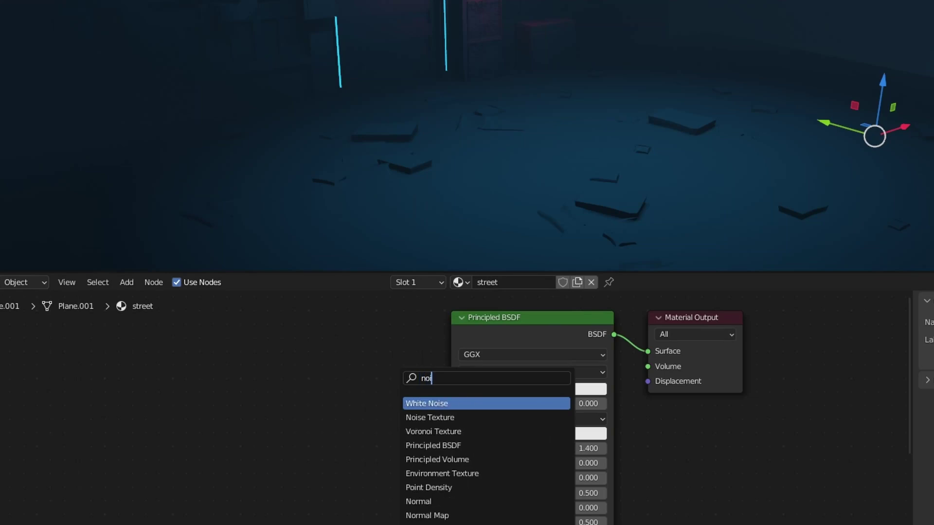
{"action": "key", "text": "Down"}
{"action": "key", "text": "Return"}
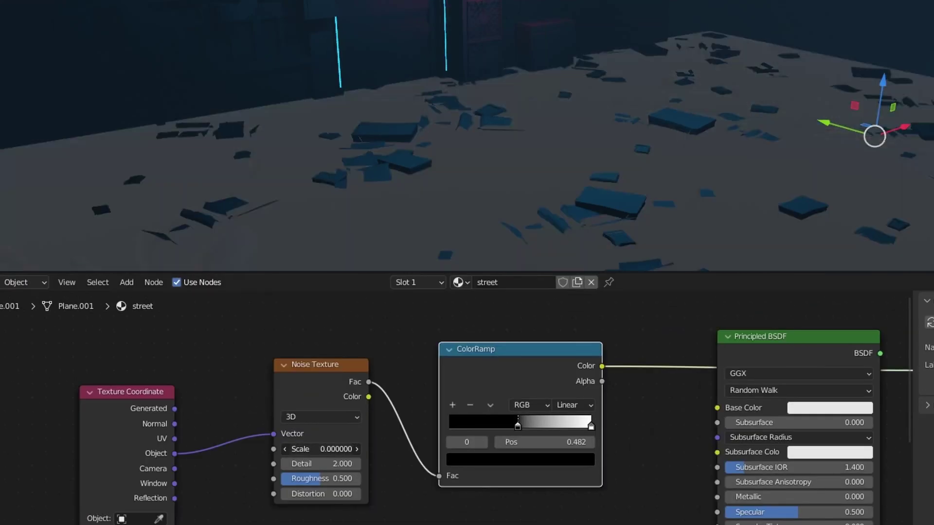
{"action": "left_click_drag", "start_coordinate": [321, 448], "coordinate": [345, 449]}
{"action": "left_click_drag", "start_coordinate": [591, 426], "coordinate": [530, 426]}
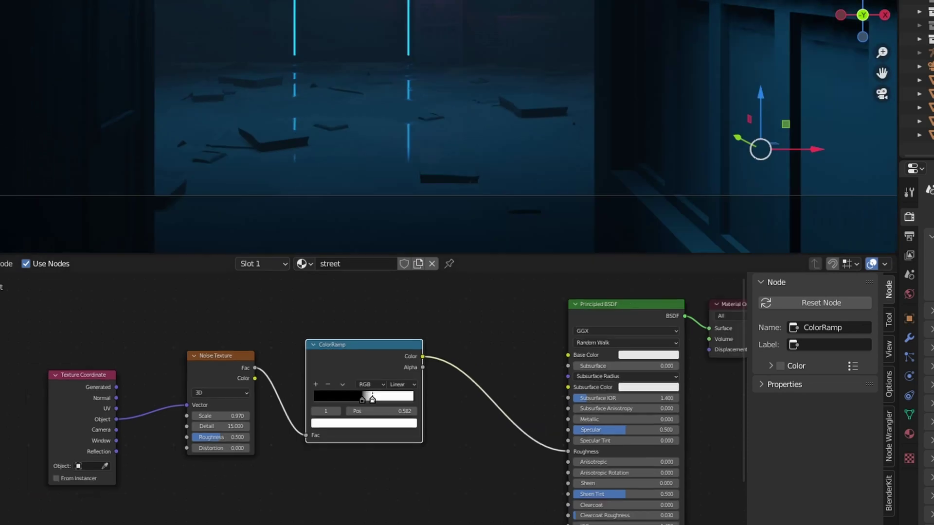
Link a Bump node from the ColorRamp with strength 0.070.
{"action": "left_click_drag", "start_coordinate": [464, 326], "coordinate": [505, 347]}
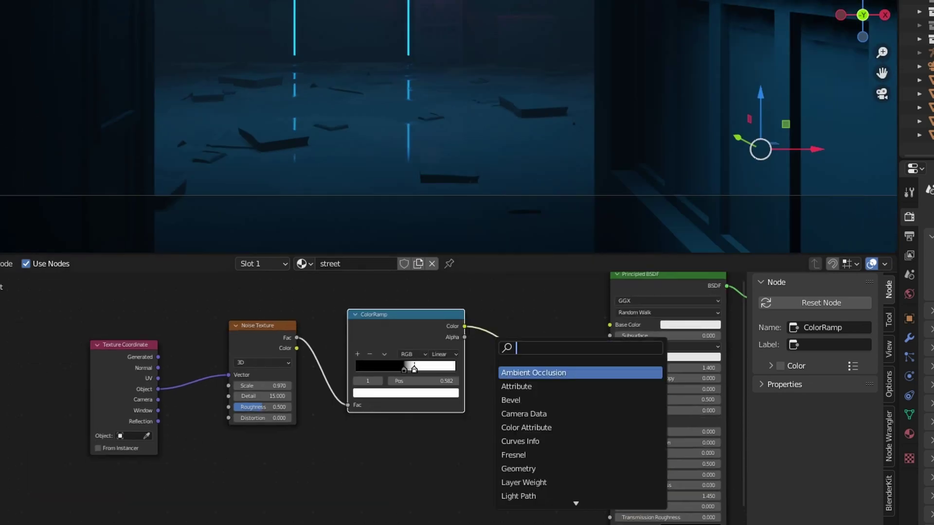
{"action": "type", "text": "bum"}
{"action": "key", "text": "Return"}
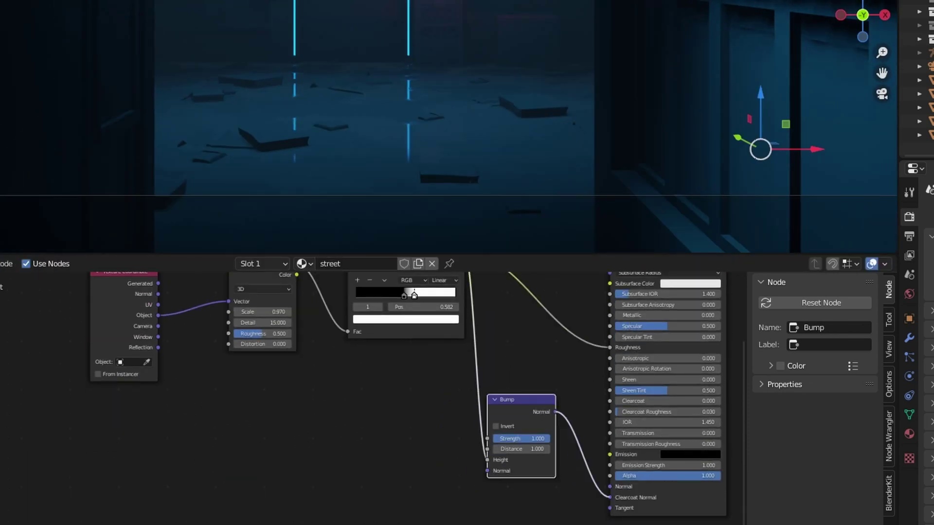
{"action": "type", "text": "0.07"}
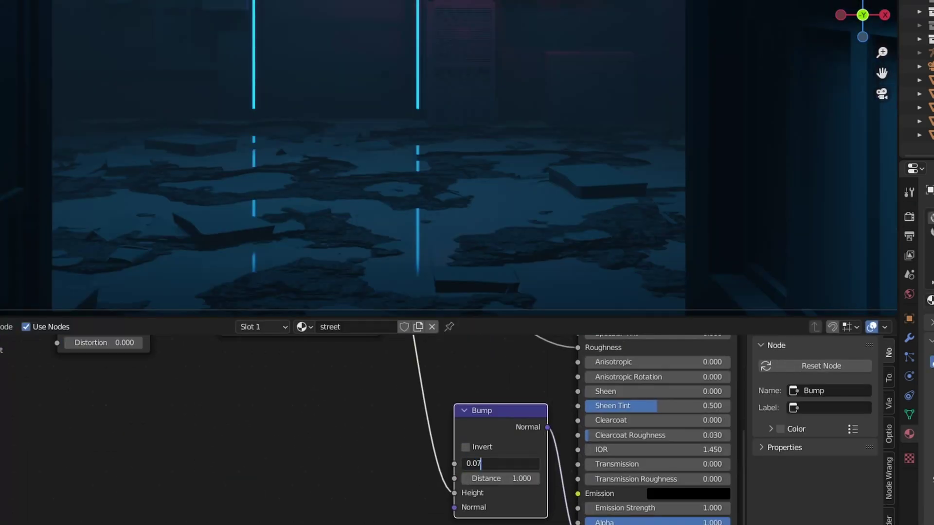
{"action": "key", "text": "Return"}
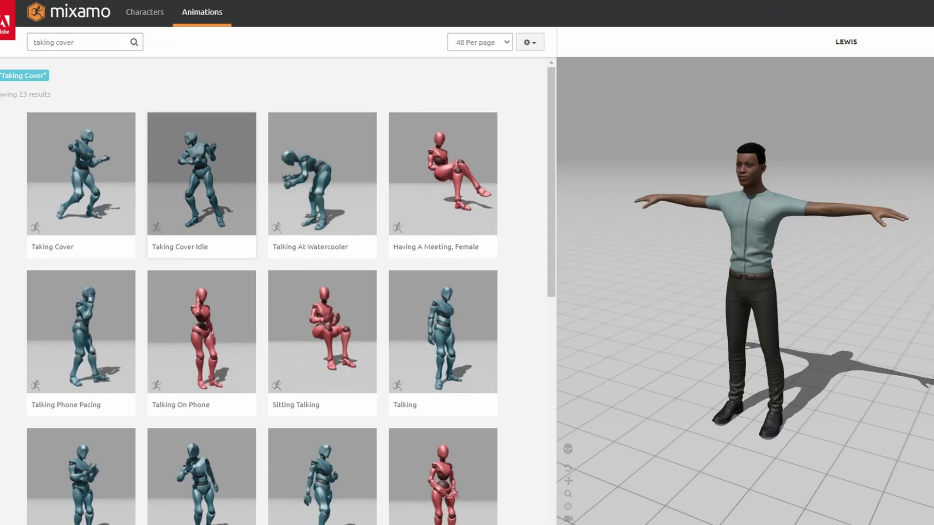
Choose the Taking Cover Idle animation, then add a plane and delete its face.
{"action": "left_click", "coordinate": [202, 185]}
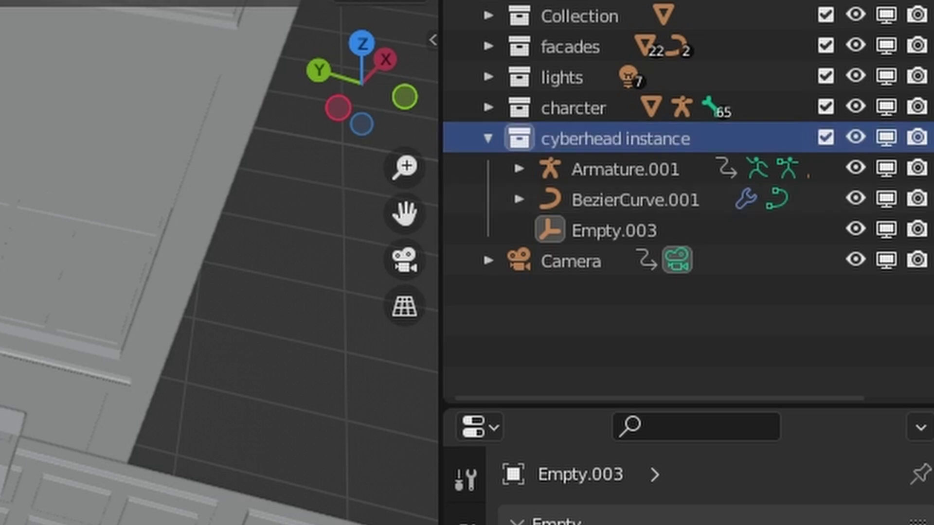
{"action": "left_click", "coordinate": [421, 204]}
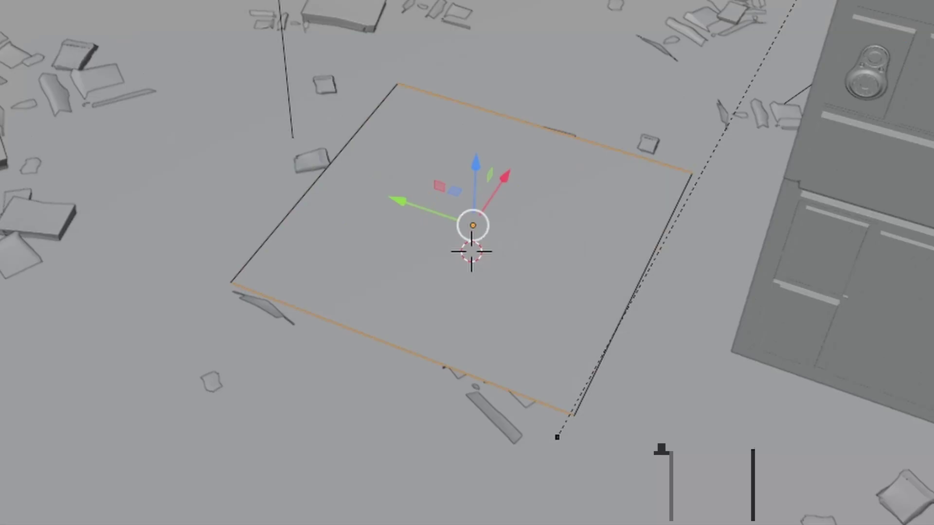
{"action": "key", "text": "x"}
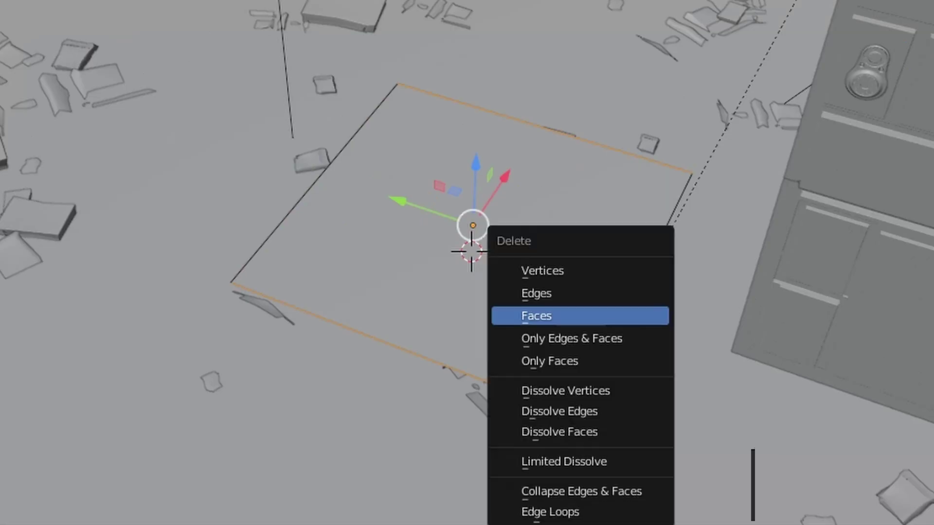
{"action": "key", "text": "e"}
{"action": "key", "text": "Tab"}
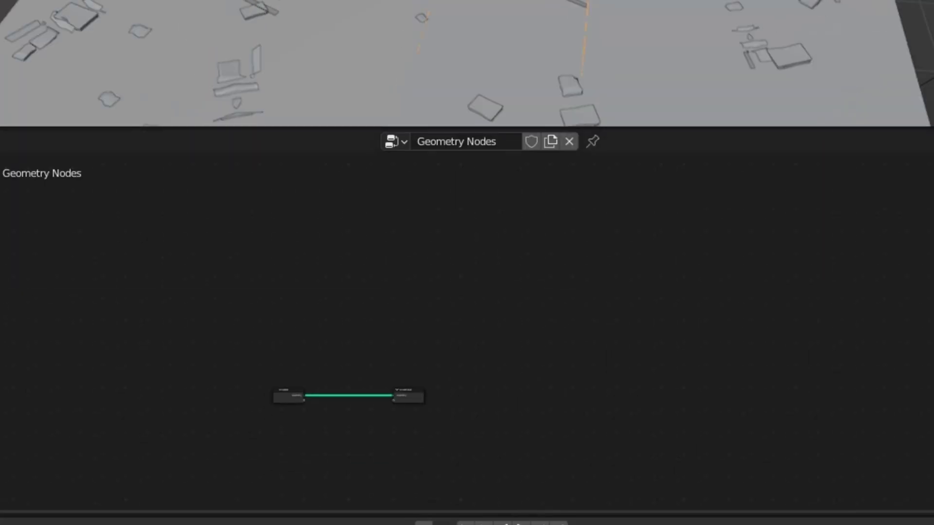
Add an Instance on Points node to the plane's geometry nodes and link it to Group Output.
{"action": "scroll", "coordinate": [265, 387], "scroll_direction": "up", "scroll_amount": 6}
{"action": "key", "text": "g"}
{"action": "key", "text": "shift+a"}
{"action": "type", "text": "i"}
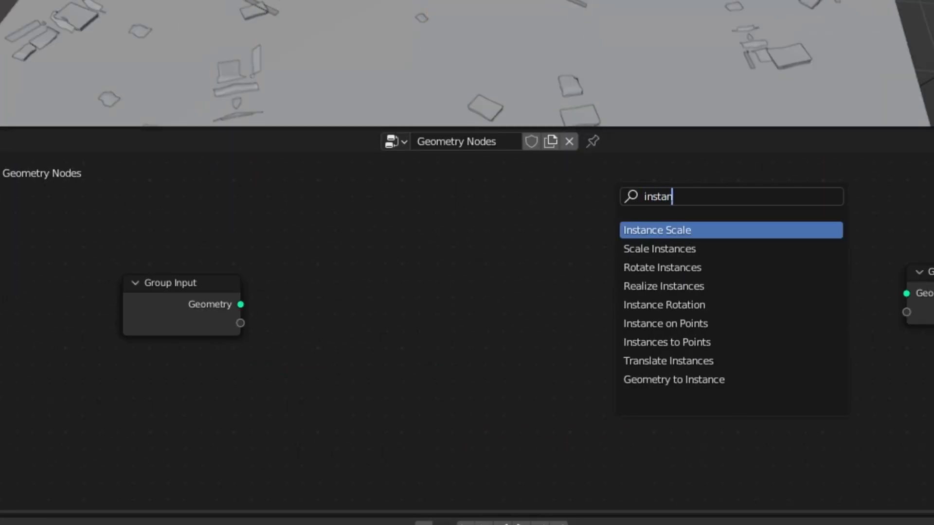
{"action": "type", "text": "nstan"}
{"action": "key", "text": "Return"}
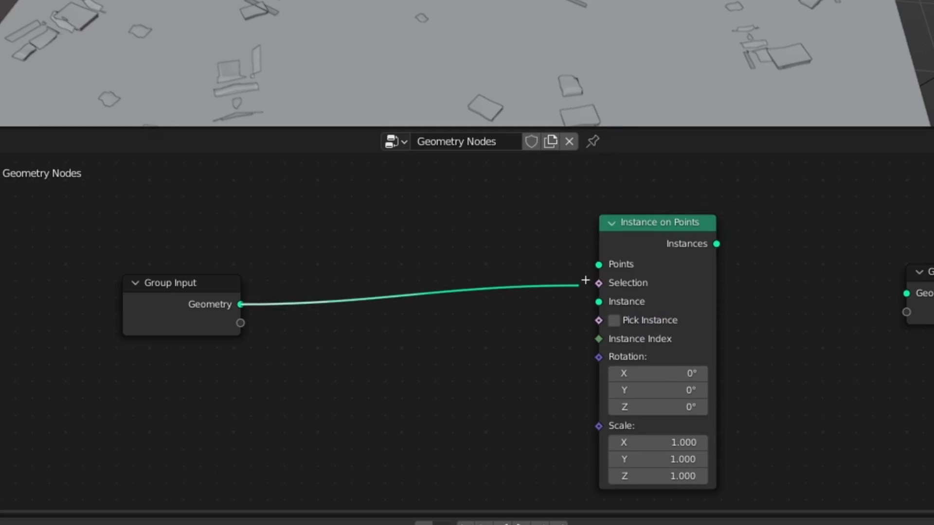
{"action": "left_click_drag", "start_coordinate": [766, 260], "coordinate": [906, 293]}
Feed a Collection Info node set to the cyberhead instance collection into the instances.
{"action": "scroll", "coordinate": [626, 210], "scroll_direction": "down", "scroll_amount": 1}
{"action": "type", "text": "coll"}
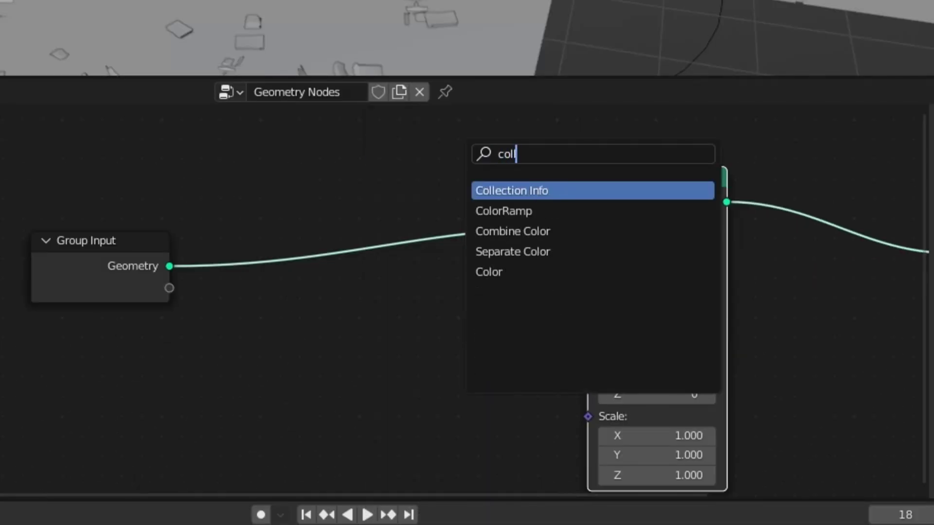
{"action": "key", "text": "Return"}
{"action": "middle_click_drag", "start_coordinate": [272, 428], "coordinate": [368, 343]}
{"action": "left_click", "coordinate": [370, 346]}
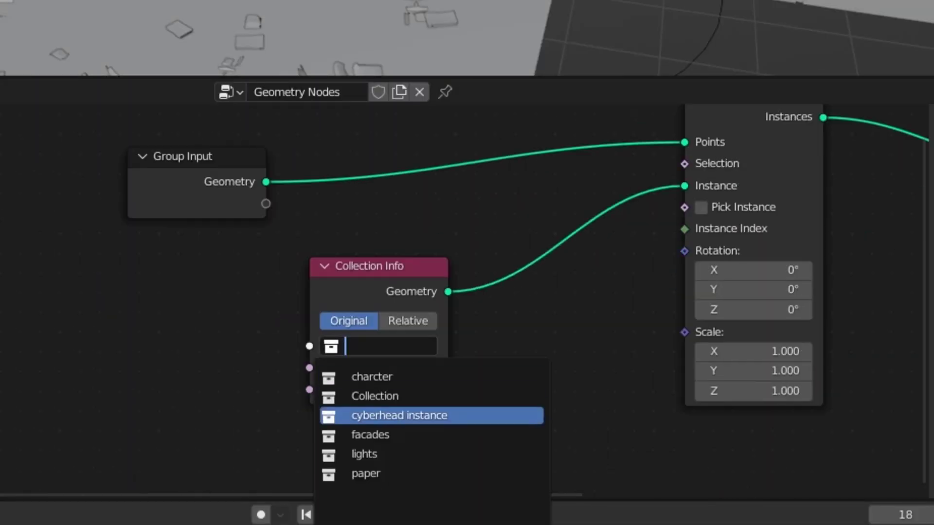
{"action": "left_click", "coordinate": [396, 415]}
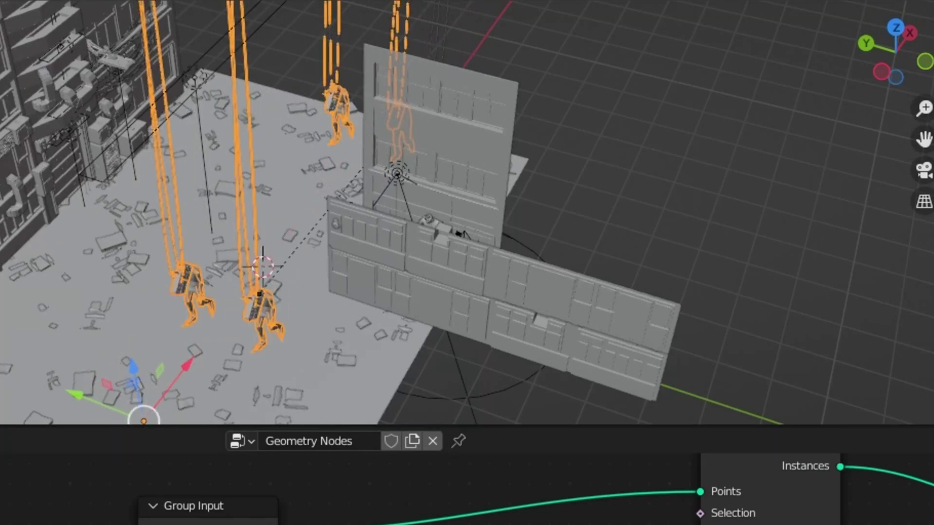
Move the guide curve to line up more figures and dissolve the plane's extra edges.
{"action": "key", "text": "shift+a"}
{"action": "key", "text": "Escape"}
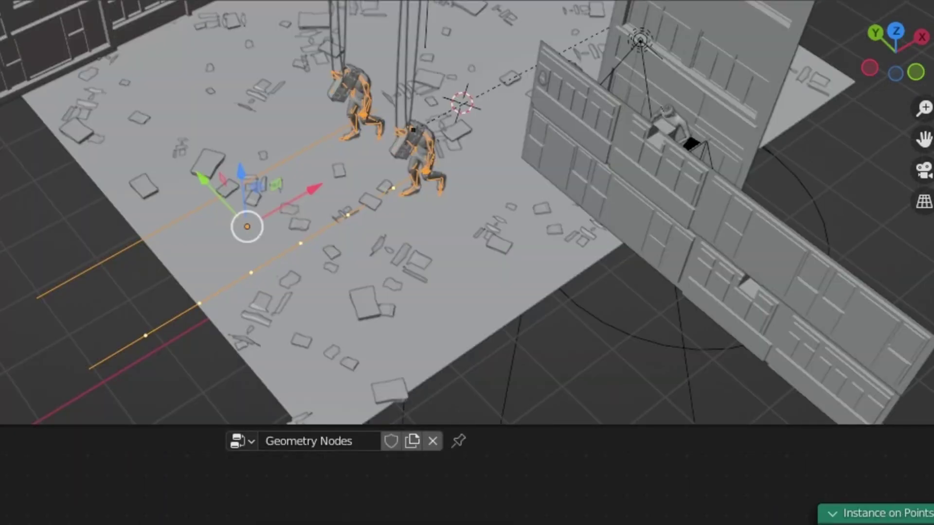
{"action": "left_click_drag", "start_coordinate": [247, 227], "coordinate": [276, 258]}
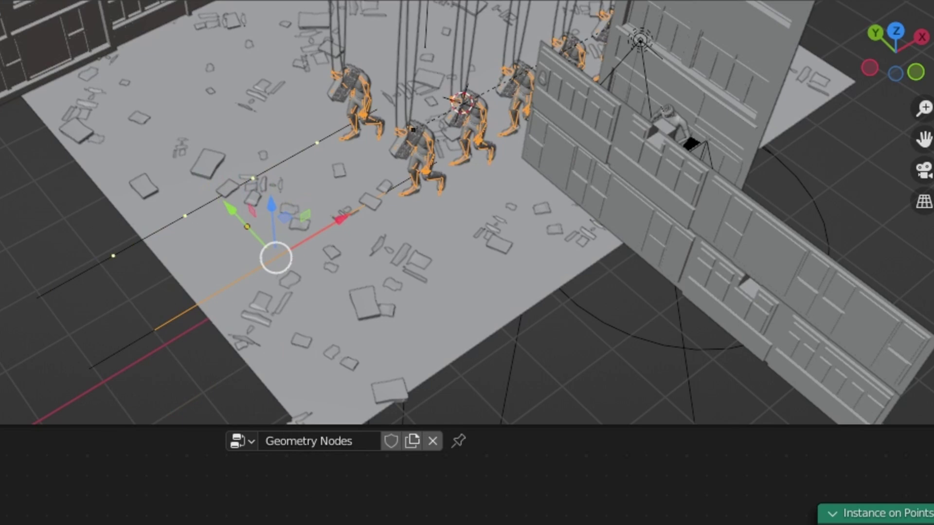
{"action": "right_click", "coordinate": [117, 234]}
{"action": "key", "text": "Escape"}
{"action": "scroll", "coordinate": [467, 214], "scroll_direction": "down", "scroll_amount": 4}
{"action": "middle_click_drag", "start_coordinate": [467, 214], "coordinate": [515, 204]}
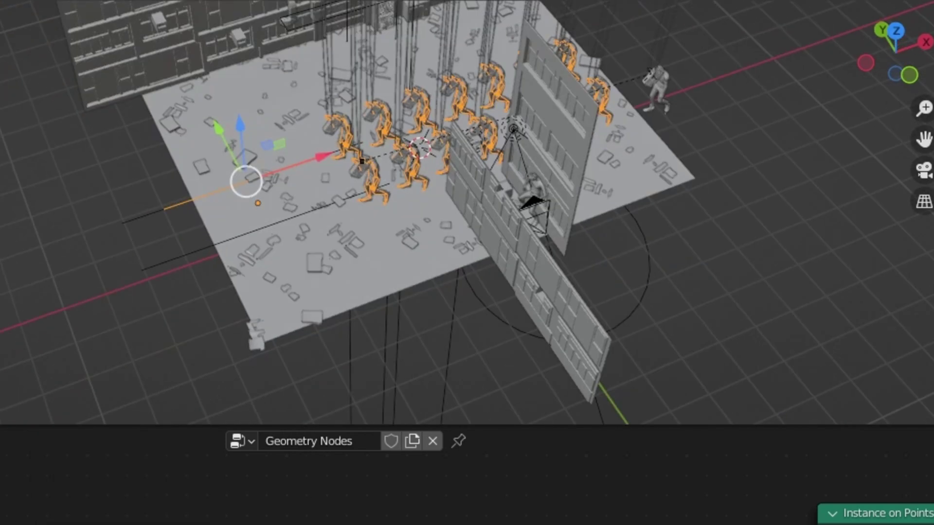
{"action": "scroll", "coordinate": [467, 214], "scroll_direction": "up", "scroll_amount": 5}
{"action": "key", "text": "x"}
{"action": "left_click", "coordinate": [270, 393]}
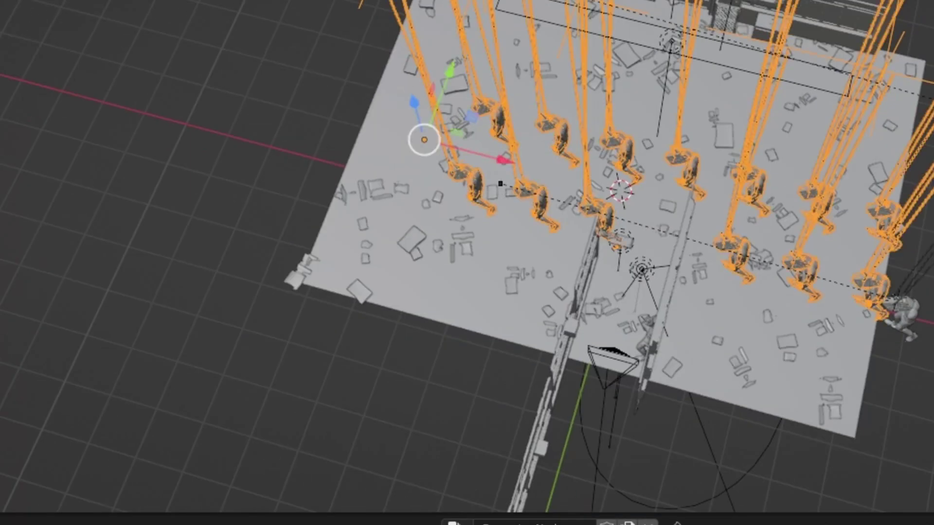
Check the crowd rows from low and high views through the animation, then reselect the crowd plane.
{"action": "middle_click_drag", "start_coordinate": [467, 263], "coordinate": [491, 204]}
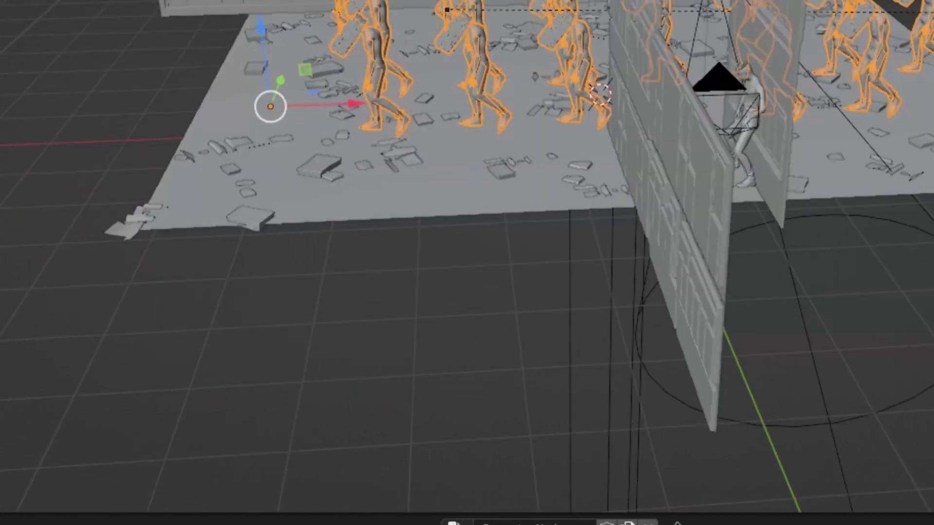
{"action": "scroll", "coordinate": [467, 262], "scroll_direction": "up", "scroll_amount": 3}
{"action": "key", "text": "alt+a"}
{"action": "scroll", "coordinate": [467, 263], "scroll_direction": "down", "scroll_amount": 3}
{"action": "middle_click_drag", "start_coordinate": [467, 262], "coordinate": [467, 331]}
{"action": "scroll", "coordinate": [467, 263], "scroll_direction": "up", "scroll_amount": 3}
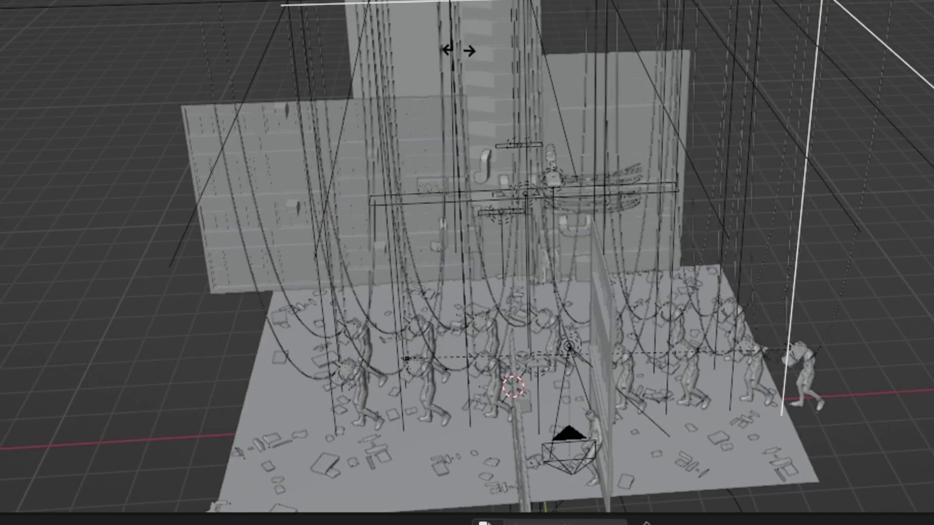
{"action": "middle_click_drag", "start_coordinate": [467, 263], "coordinate": [493, 229], "text": "shift"}
{"action": "left_click", "coordinate": [418, 209]}
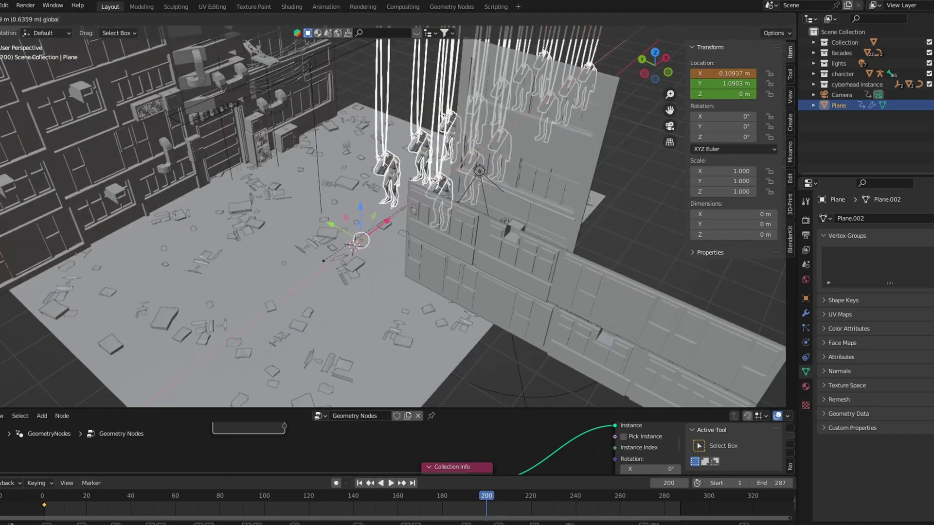
In the Graph Editor, scale the crowd plane's keyframes so the move starts at frame 0.
{"action": "left_click", "coordinate": [318, 416]}
{"action": "left_click", "coordinate": [440, 397]}
{"action": "left_click_drag", "start_coordinate": [389, 408], "coordinate": [389, 281]}
{"action": "key", "text": "g"}
{"action": "key", "text": "x"}
{"action": "left_click", "coordinate": [499, 388]}
Play back through the camera and move the robot-head rig into a new 'cyber head' collection.
{"action": "key", "text": "space"}
{"action": "key", "text": "KP_0"}
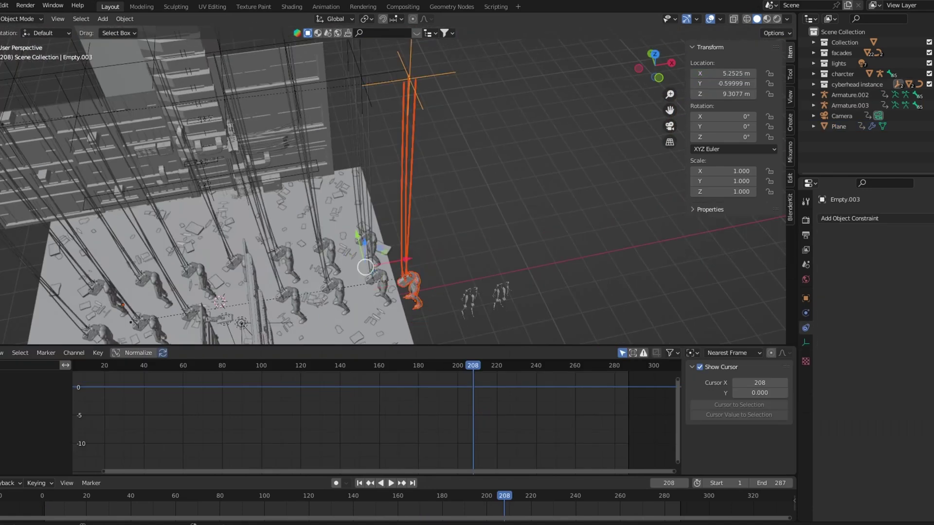
{"action": "key", "text": "m"}
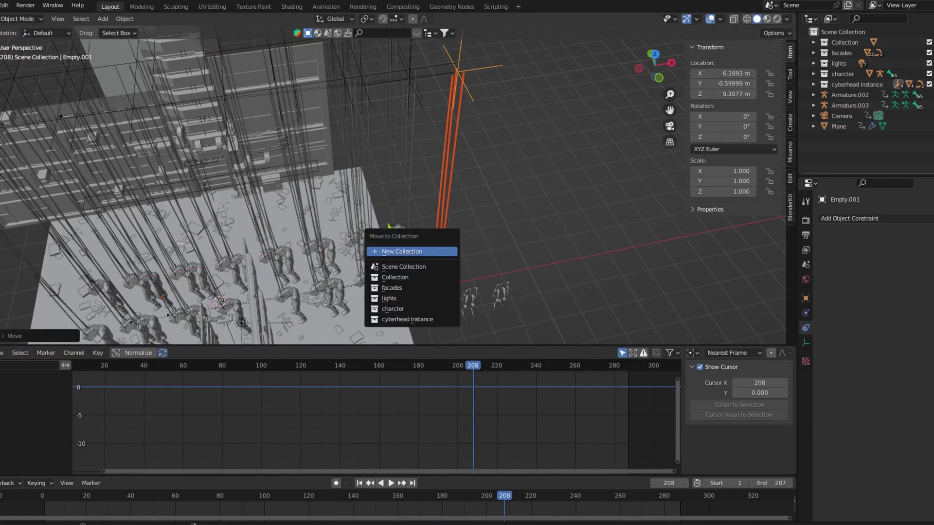
{"action": "key", "text": "Return"}
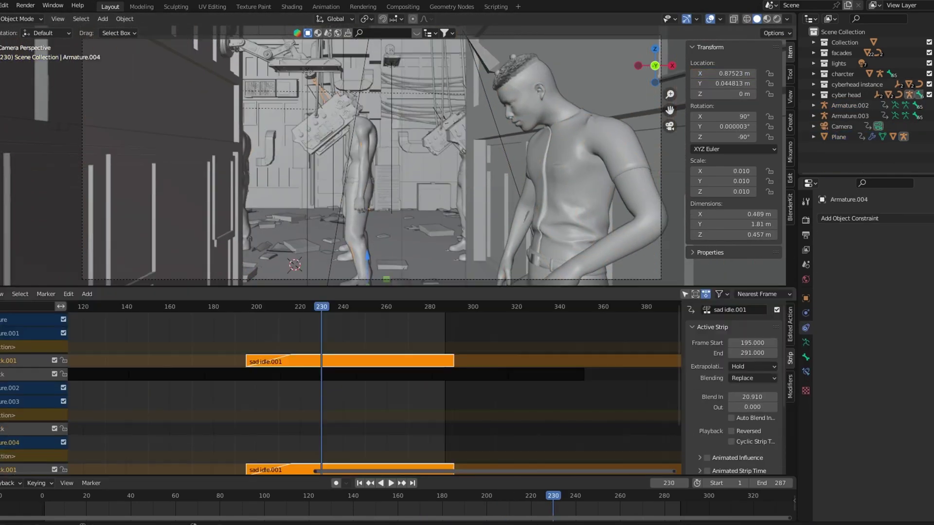
Key the head bone's rotation in Pose Mode, turn the head, key it again and play back.
{"action": "key", "text": "ctrl+Tab"}
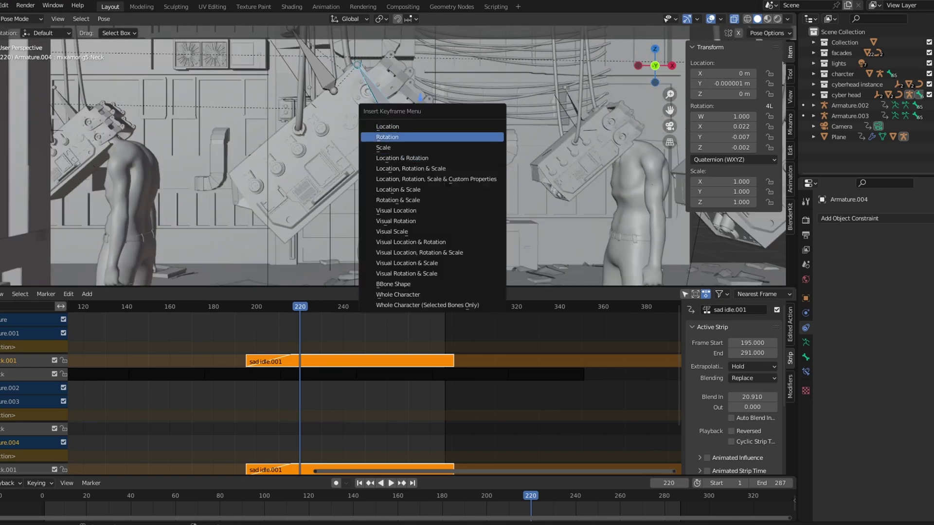
{"action": "key", "text": "Return"}
{"action": "key", "text": "KP_0"}
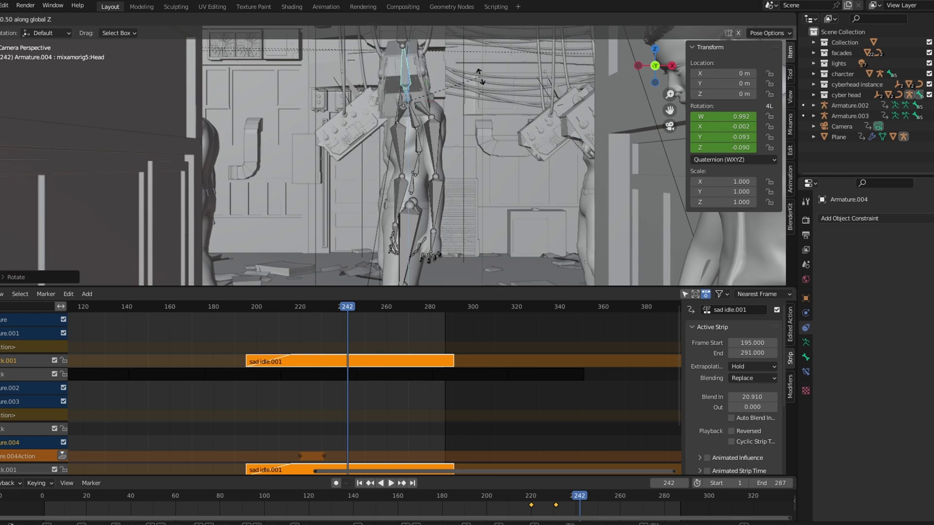
{"action": "key", "text": "Return"}
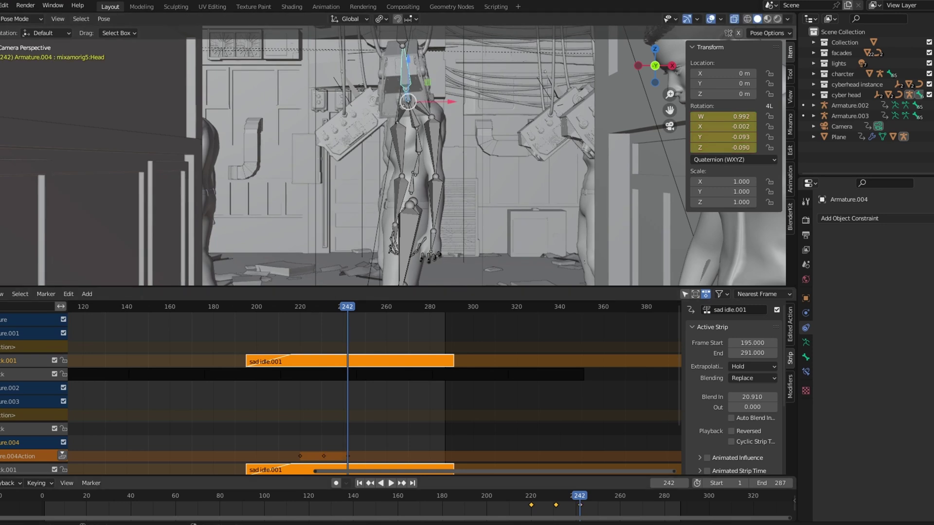
{"action": "key", "text": "shift+ctrl+space"}
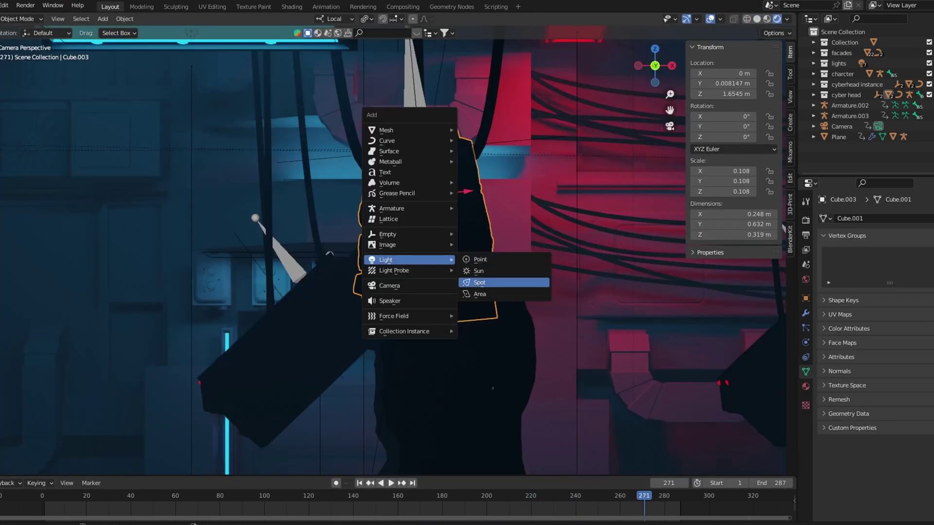
Add a spot light with a near-zero radius and 100 W power.
{"action": "left_click", "coordinate": [479, 283]}
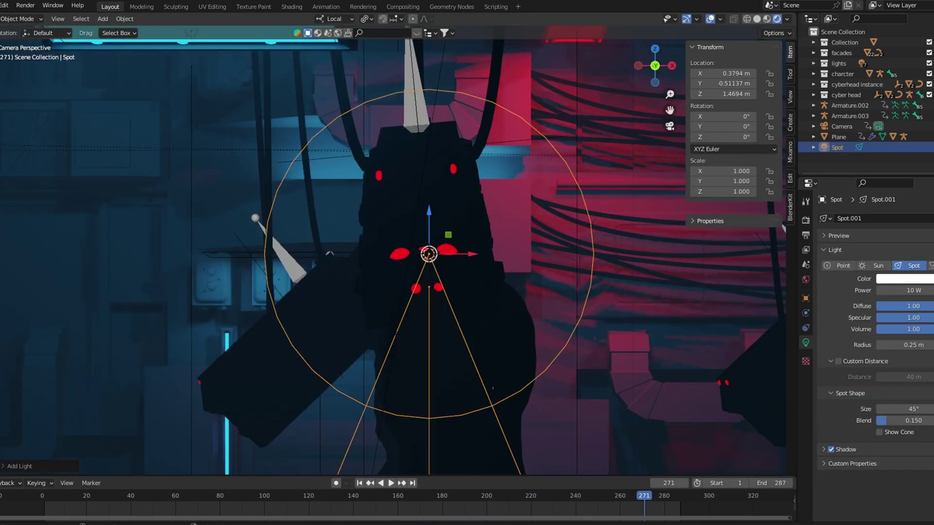
{"action": "key", "text": "BackSpace"}
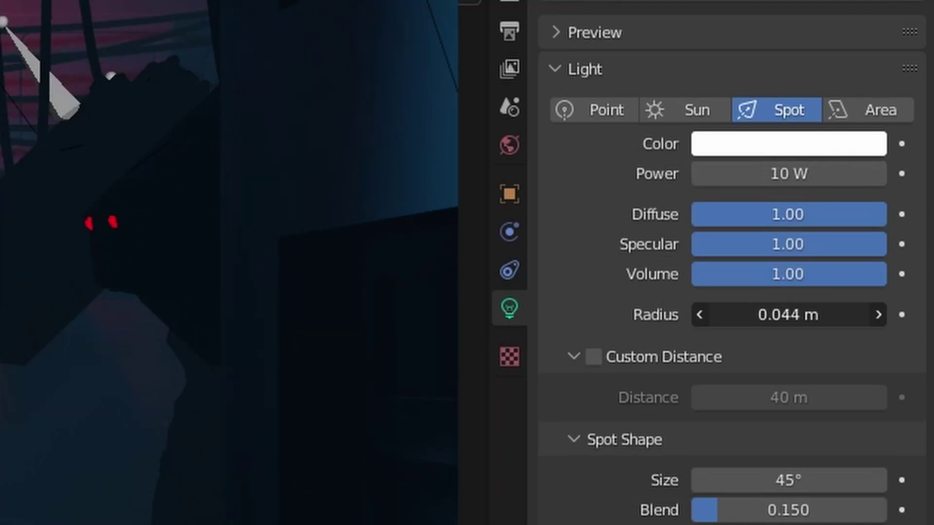
{"action": "double_click", "coordinate": [788, 174]}
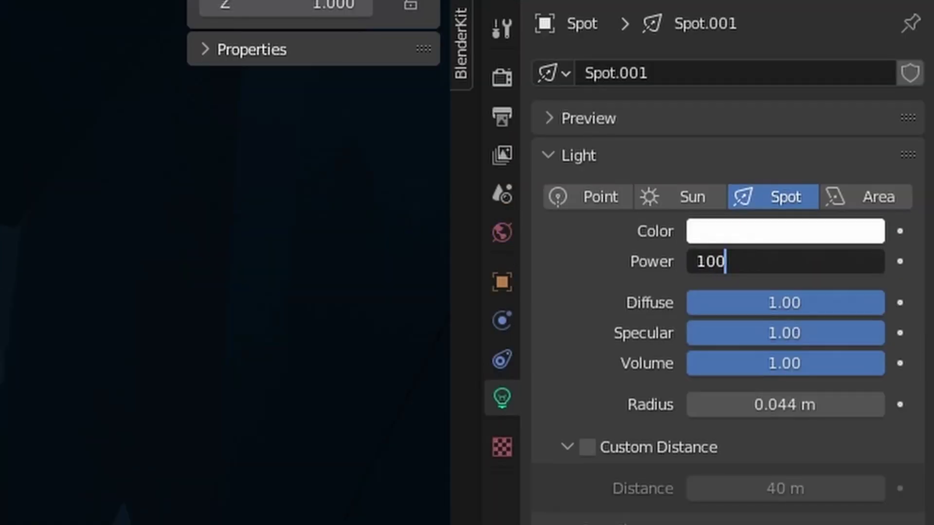
{"action": "key", "text": "Return"}
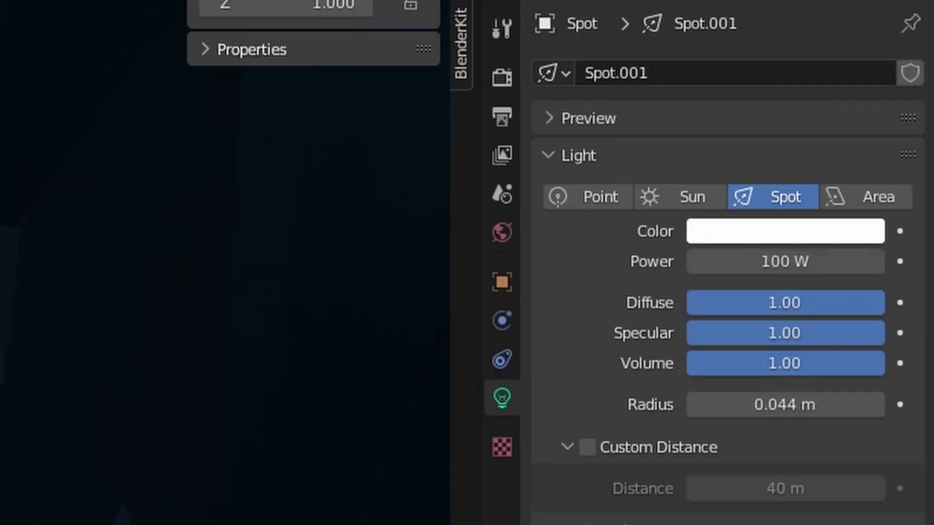
Set the spot light's Volume to 20 and its colour to red.
{"action": "double_click", "coordinate": [786, 363]}
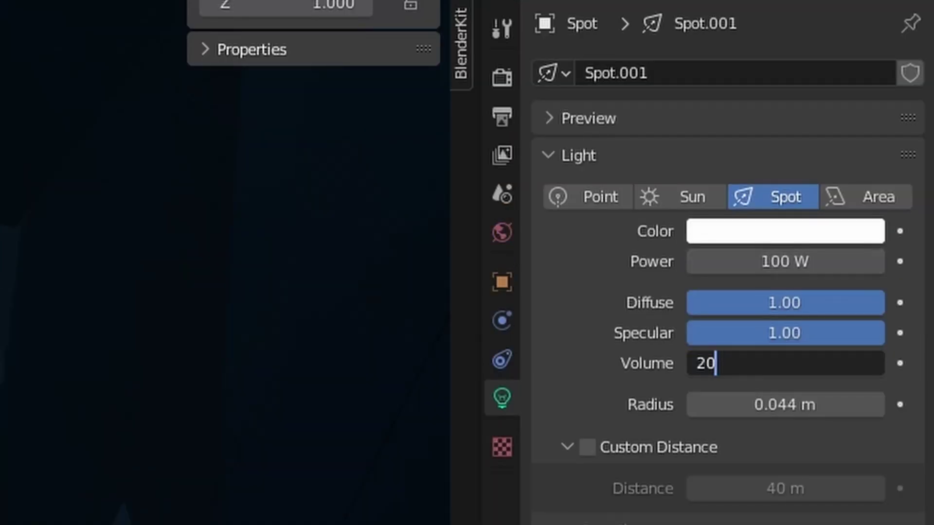
{"action": "type", "text": "20"}
{"action": "key", "text": "Return"}
{"action": "left_click", "coordinate": [784, 231]}
{"action": "left_click", "coordinate": [739, 68]}
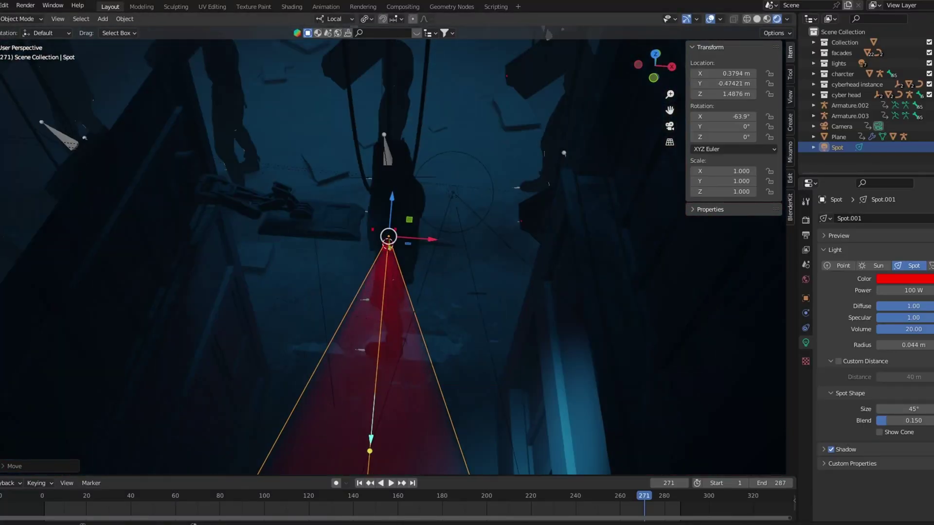
Reposition the spot light, widen its cone, and set a 1 m custom distance.
{"action": "left_click_drag", "start_coordinate": [899, 409], "coordinate": [909, 409]}
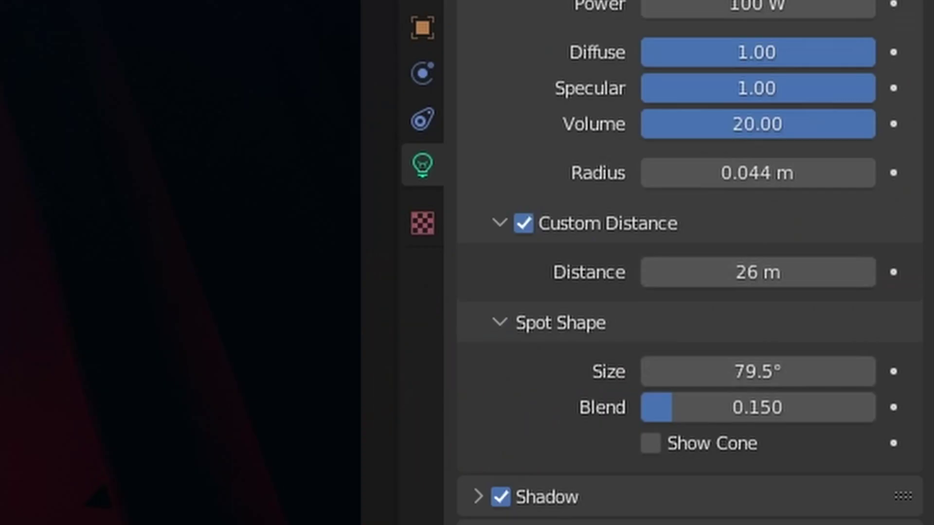
{"action": "double_click", "coordinate": [757, 272]}
{"action": "type", "text": "1"}
{"action": "key", "text": "Return"}
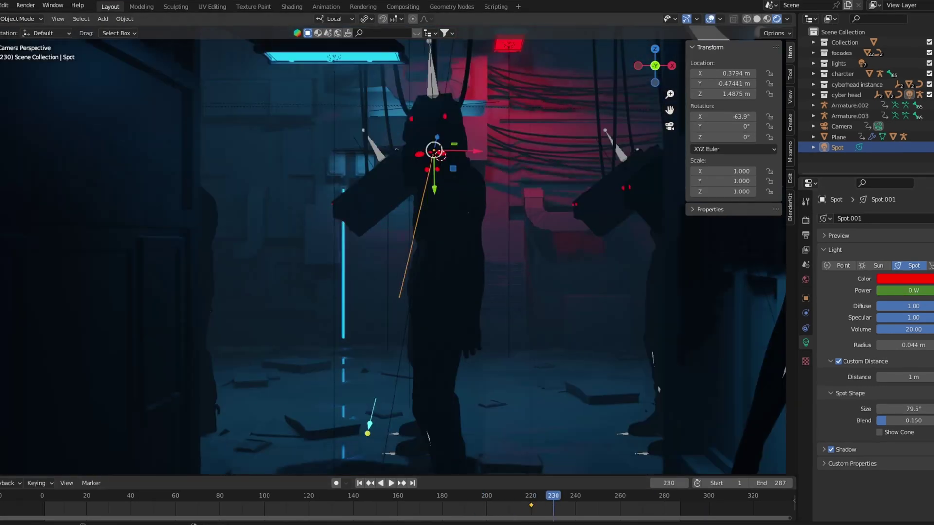
Set the spot light's power to 100 W so the red beam shows.
{"action": "left_click", "coordinate": [903, 291]}
{"action": "type", "text": "100"}
{"action": "key", "text": "Return"}
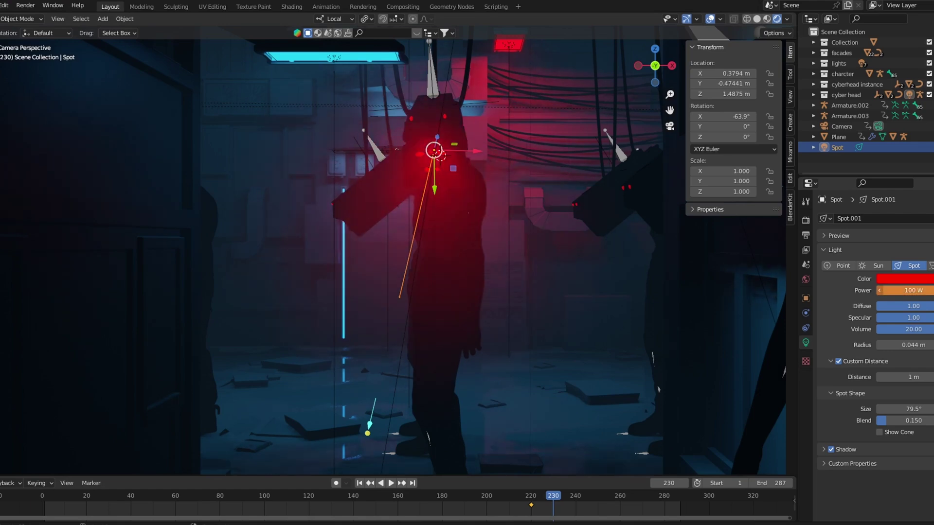
{"action": "left_click", "coordinate": [806, 235]}
{"action": "left_click", "coordinate": [806, 249]}
{"action": "left_click", "coordinate": [823, 231]}
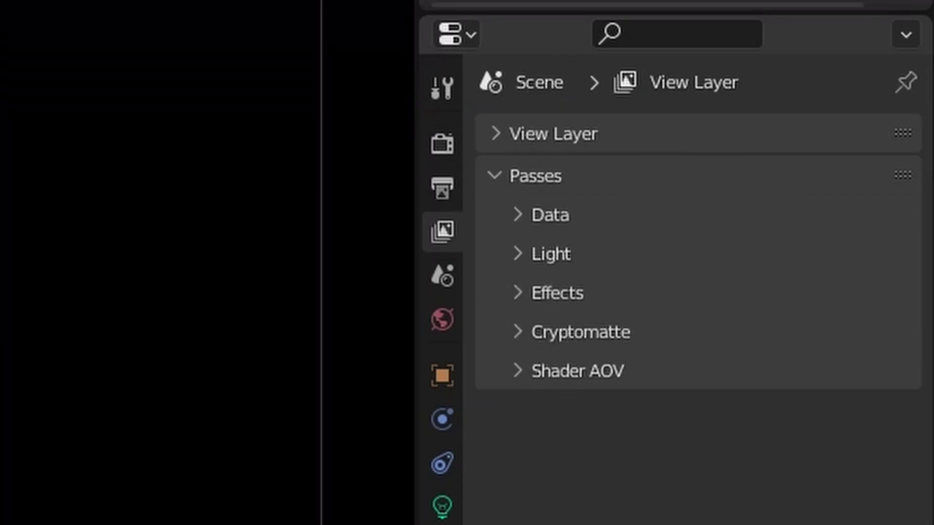
Enable the Mist data pass and preview it in the viewport.
{"action": "left_click", "coordinate": [550, 215]}
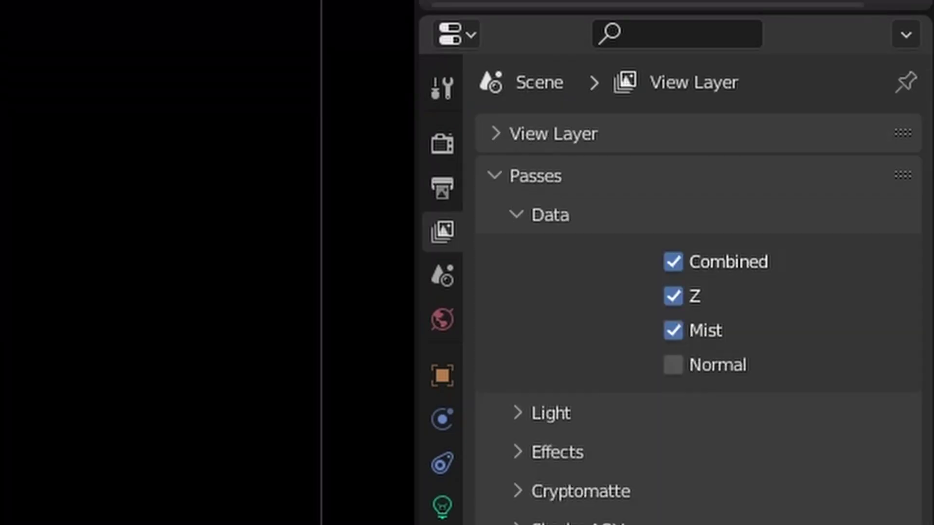
{"action": "left_click", "coordinate": [494, 175]}
{"action": "left_click", "coordinate": [624, 16]}
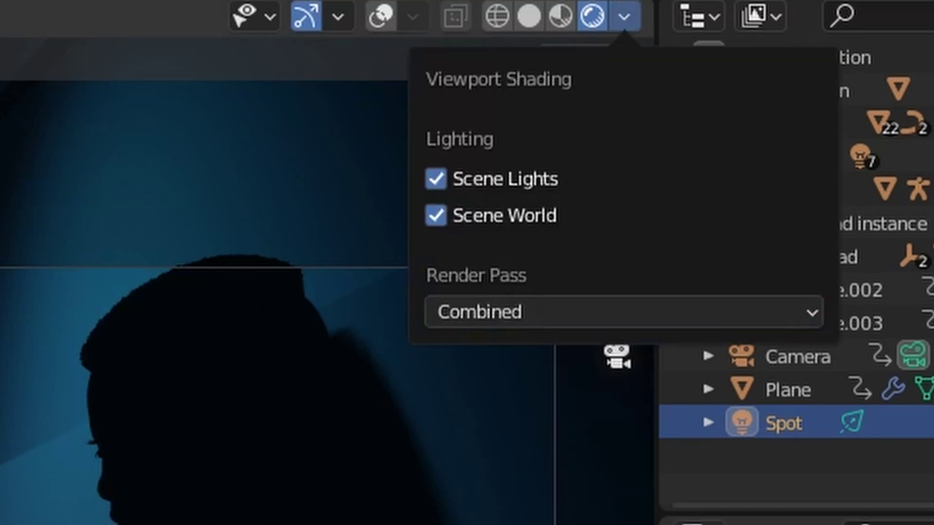
{"action": "left_click", "coordinate": [624, 311]}
{"action": "left_click", "coordinate": [744, 440]}
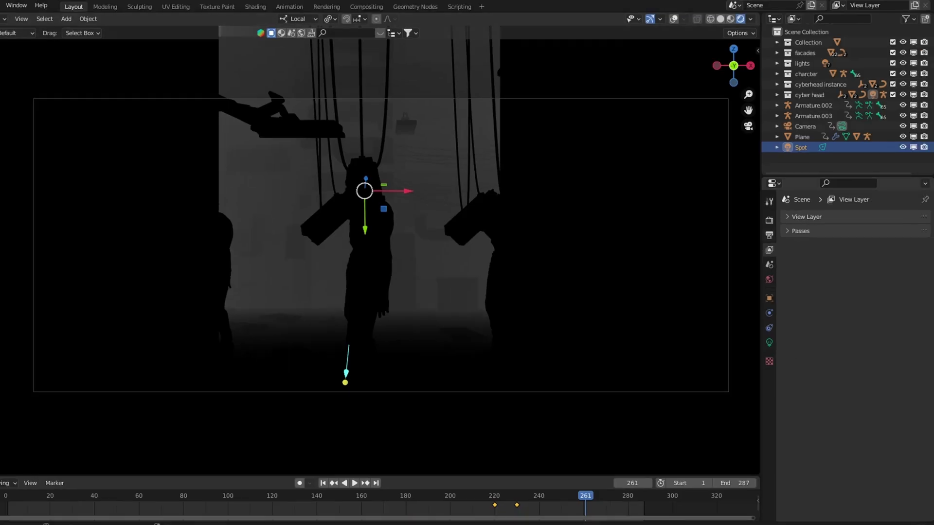
Set the world mist falloff to Linear with the start pulled to 1.1 m.
{"action": "left_click", "coordinate": [768, 279]}
{"action": "left_click", "coordinate": [877, 341]}
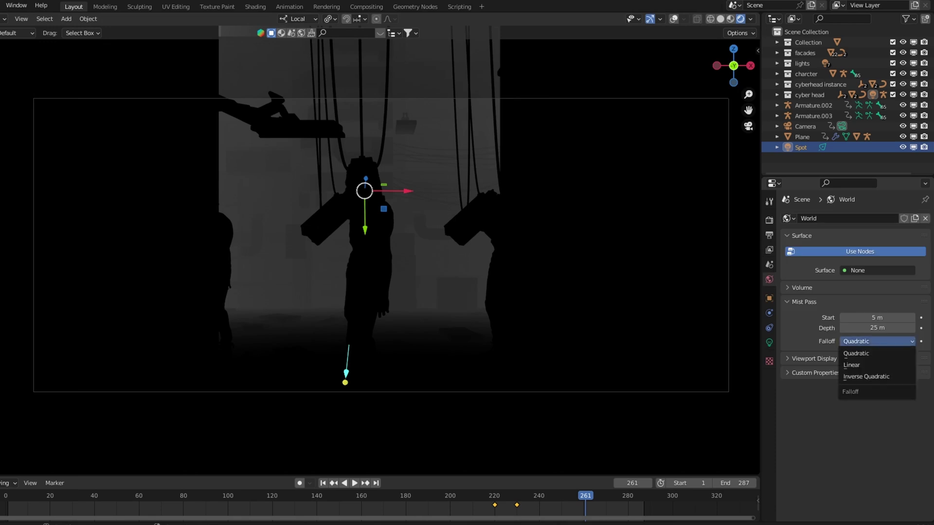
{"action": "left_click", "coordinate": [856, 365]}
{"action": "left_click_drag", "start_coordinate": [877, 317], "coordinate": [914, 328]}
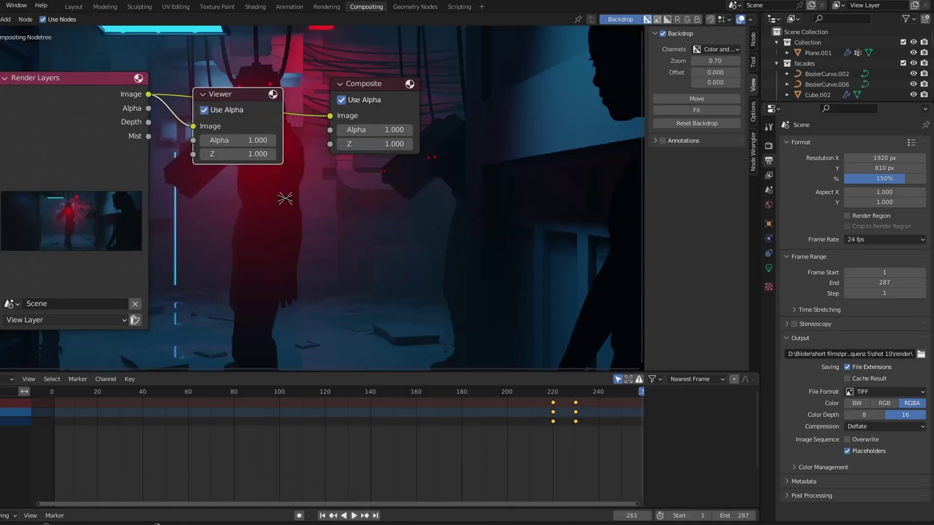
Fit the backdrop to the node view and add a File Output node.
{"action": "key", "text": "Home"}
{"action": "key", "text": "shift+a"}
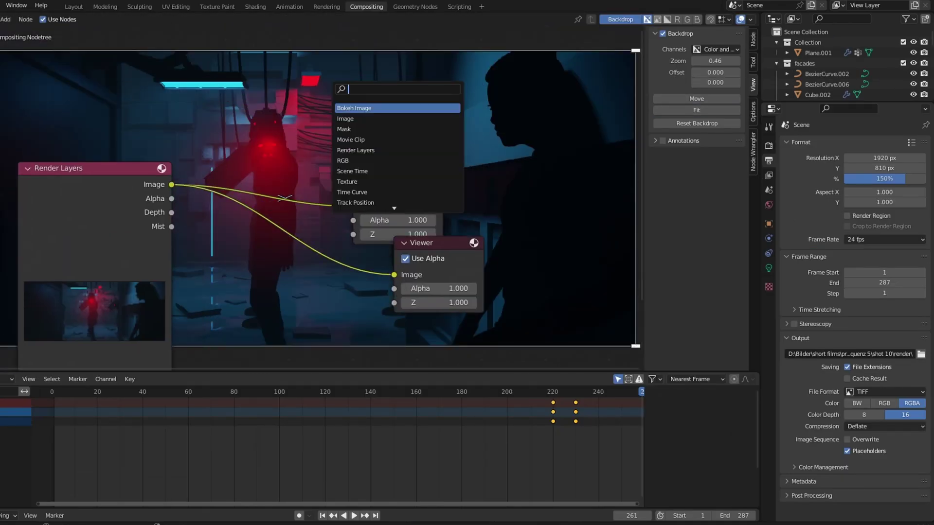
{"action": "type", "text": "fi"}
{"action": "key", "text": "Return"}
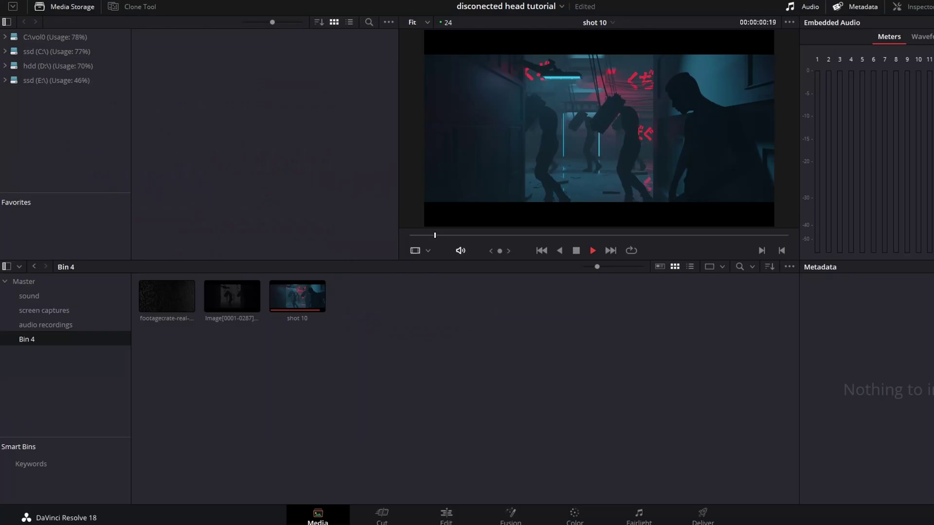
Play the mist image sequence clip, then bring shot 10 into the Fusion page.
{"action": "left_click", "coordinate": [232, 296]}
{"action": "key", "text": "space"}
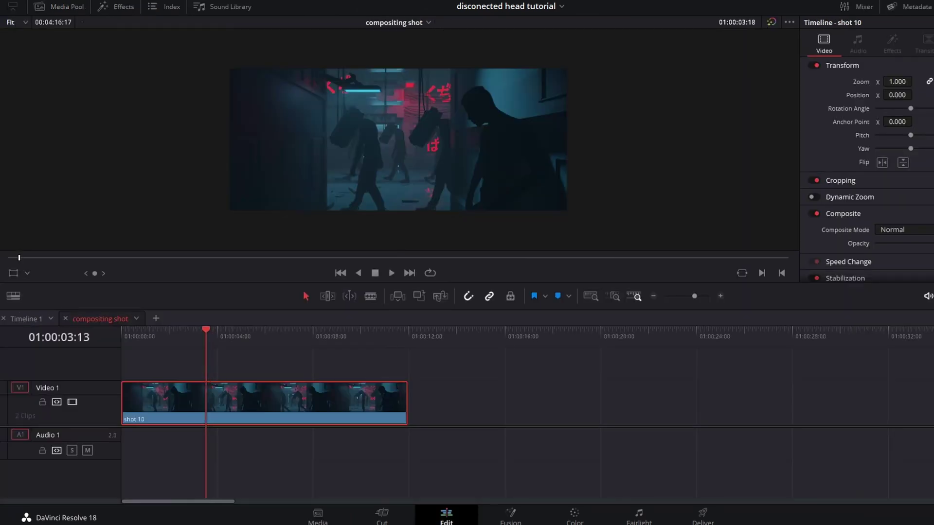
{"action": "key", "text": "Home"}
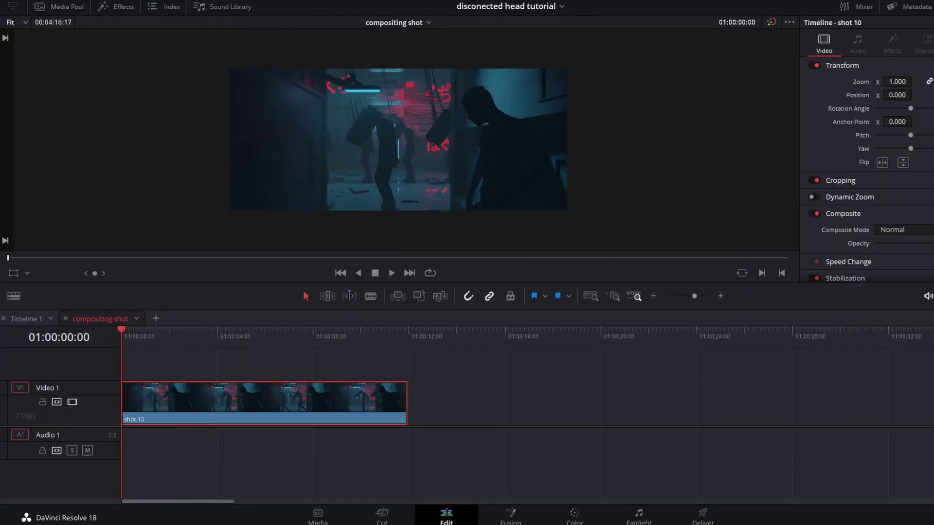
{"action": "key", "text": "shift+5"}
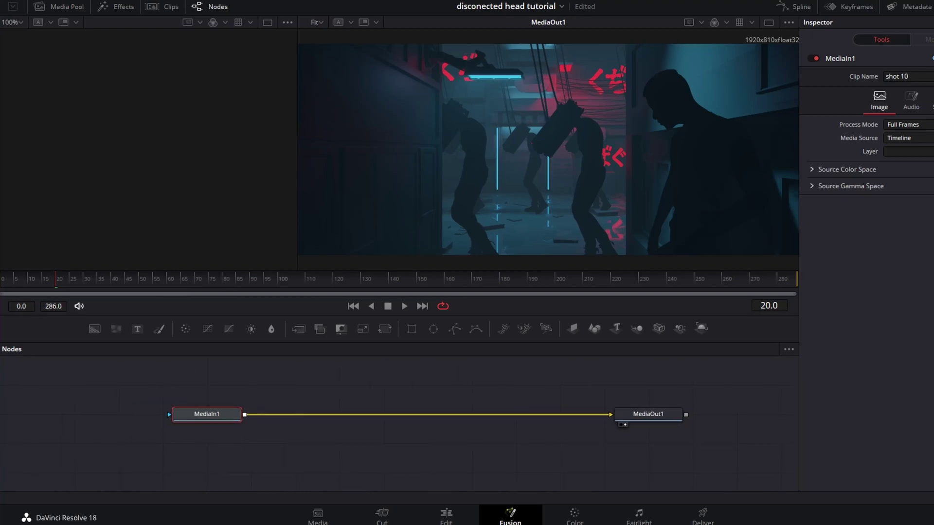
Insert a TimeSpeed node at speed 1.5 with Nearest interpolation.
{"action": "key", "text": "shift+space"}
{"action": "type", "text": "spe"}
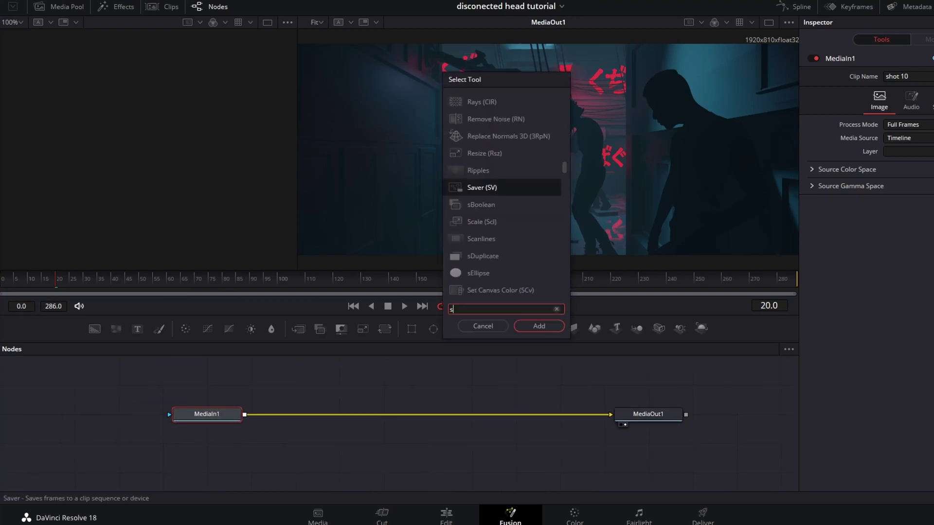
{"action": "type", "text": "e"}
{"action": "key", "text": "Return"}
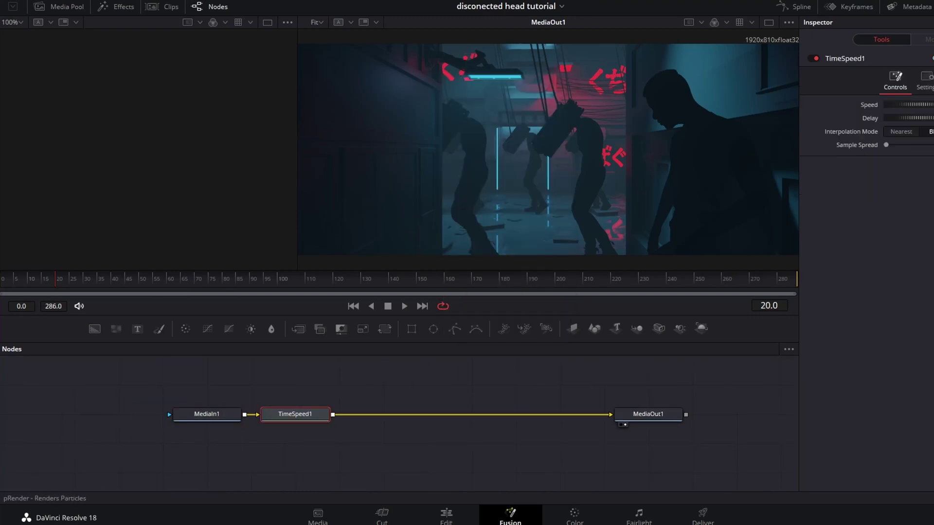
{"action": "type", "text": "2"}
{"action": "key", "text": "Return"}
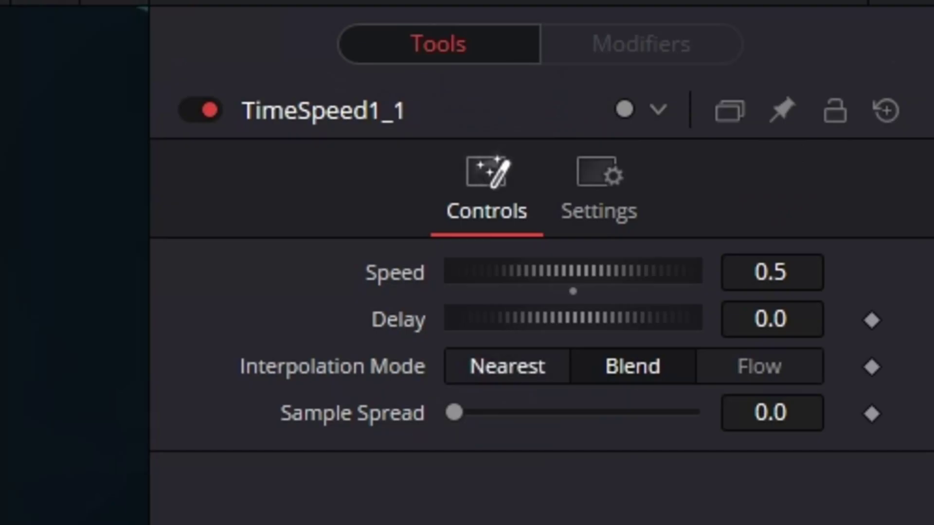
{"action": "left_click", "coordinate": [791, 211]}
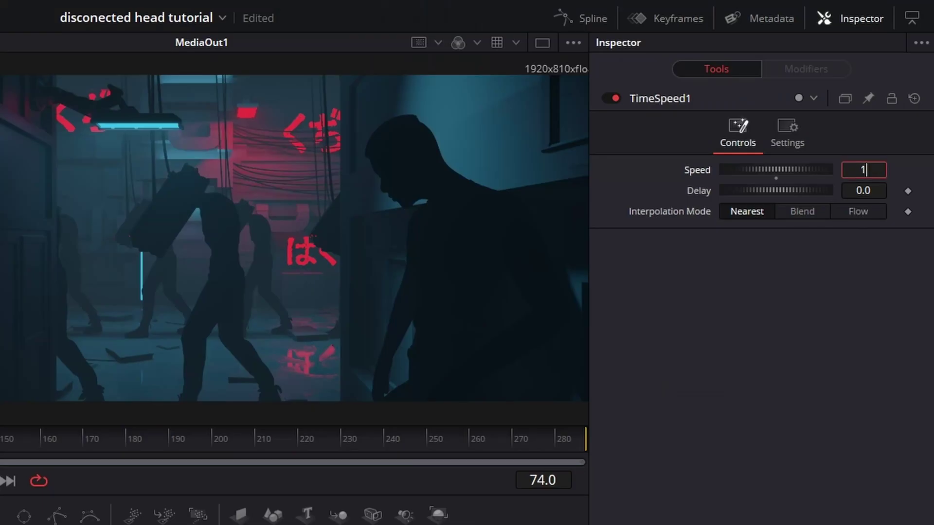
{"action": "key", "text": "Tab"}
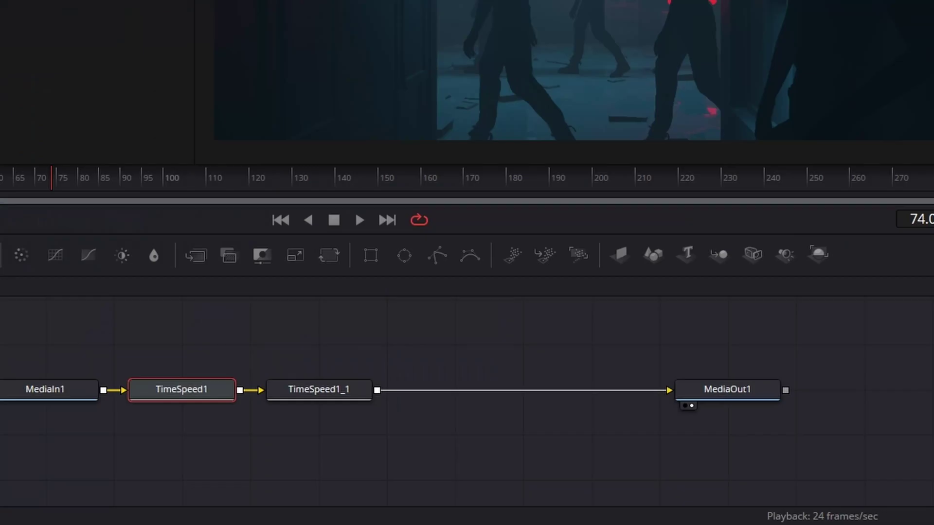
Set the second TimeSpeed node's speed to 1.0/1.5 and play back the retimed shot.
{"action": "left_click", "coordinate": [319, 389]}
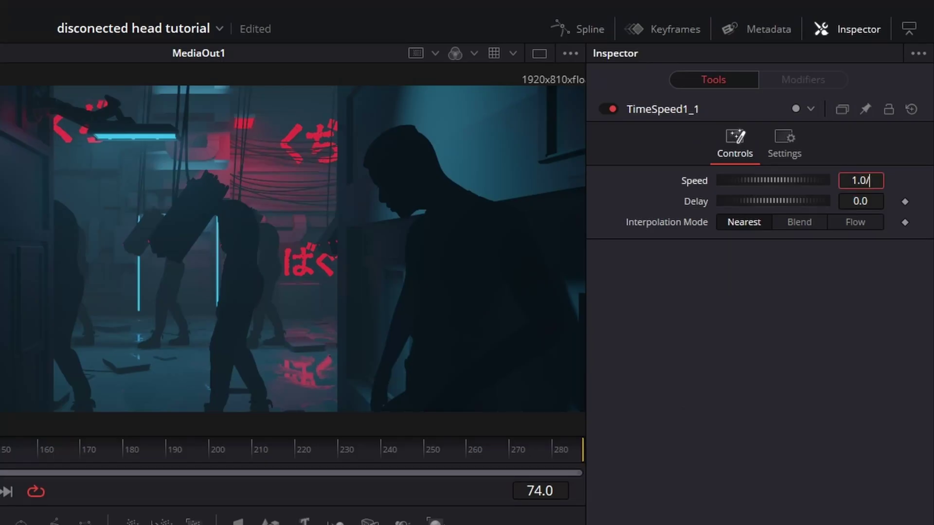
{"action": "type", "text": "5"}
{"action": "key", "text": "Tab"}
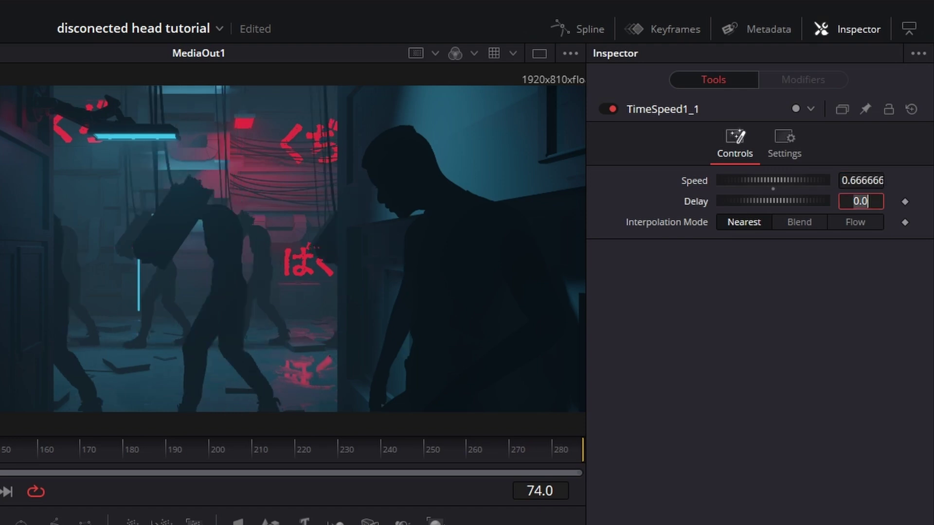
{"action": "key", "text": "space"}
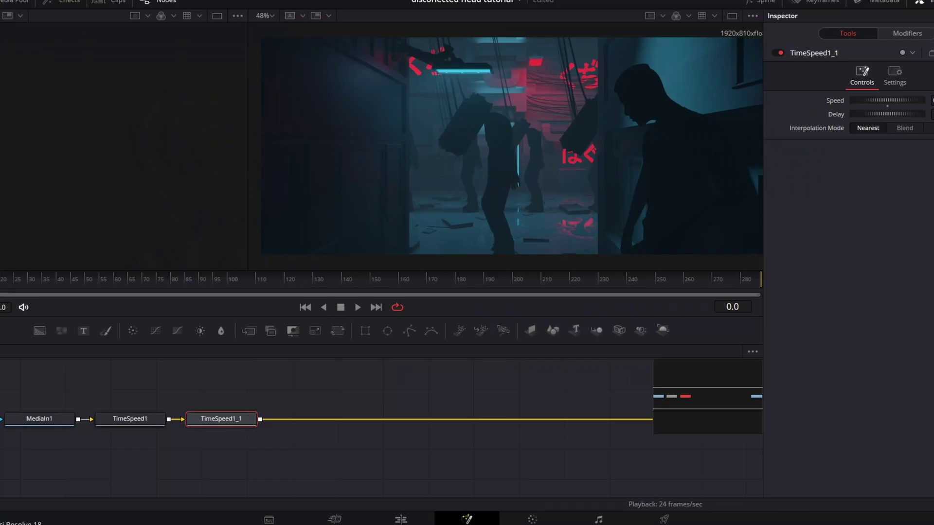
{"action": "left_click", "coordinate": [14, 1]}
Bring the comic overlay into the graph and multiply it over the shot through Merge1.
{"action": "left_click_drag", "start_coordinate": [235, 253], "coordinate": [302, 442]}
{"action": "key", "text": "1"}
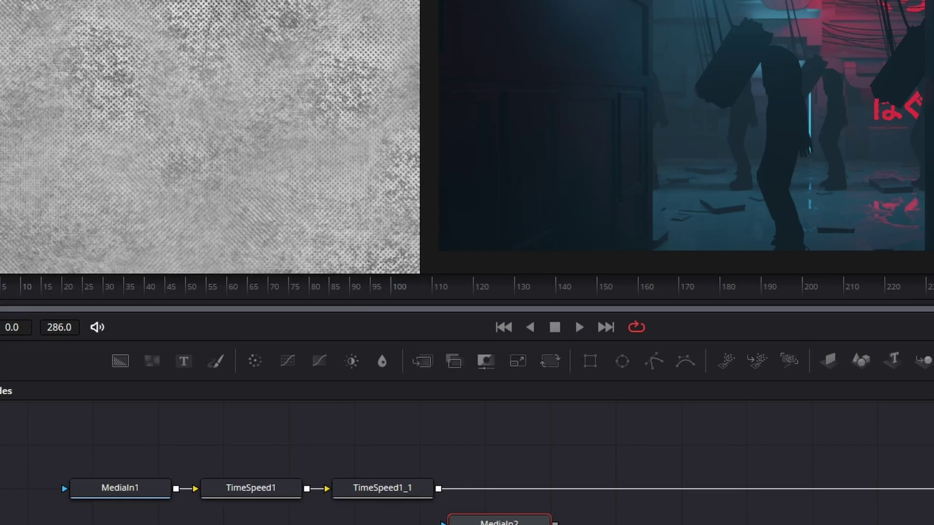
{"action": "left_click", "coordinate": [454, 361]}
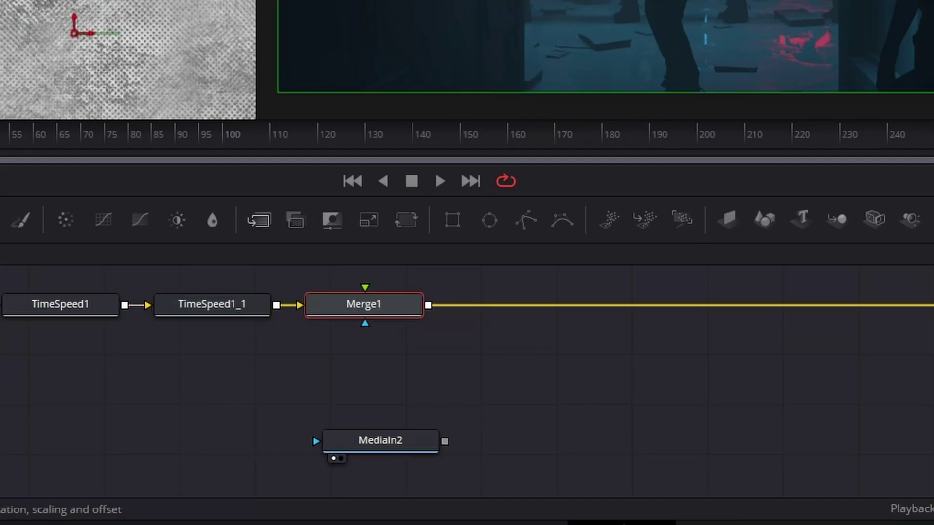
{"action": "key", "text": "1"}
{"action": "left_click_drag", "start_coordinate": [364, 286], "coordinate": [365, 291]}
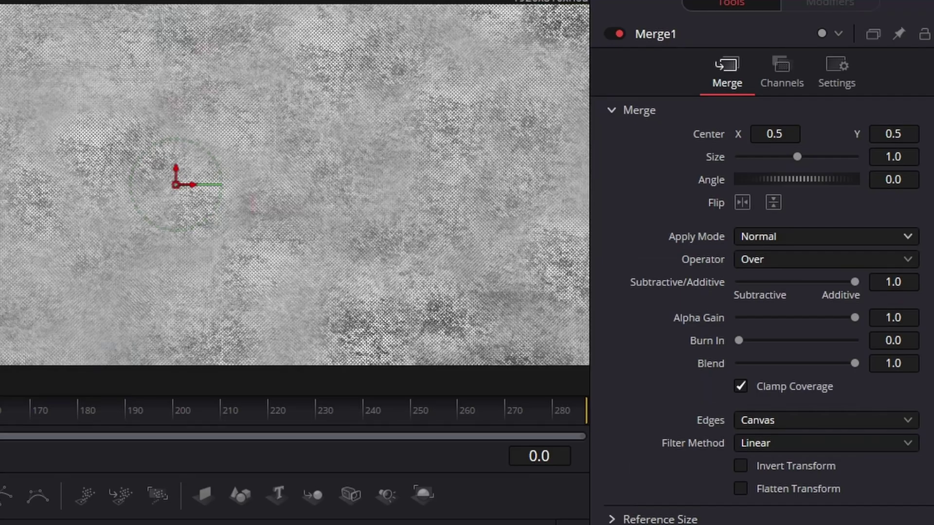
{"action": "left_click", "coordinate": [826, 236]}
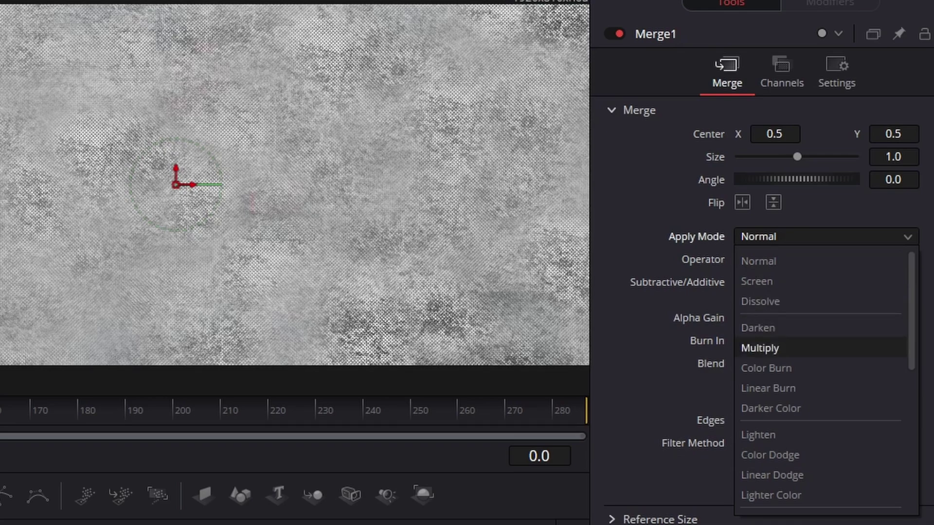
{"action": "left_click", "coordinate": [759, 348]}
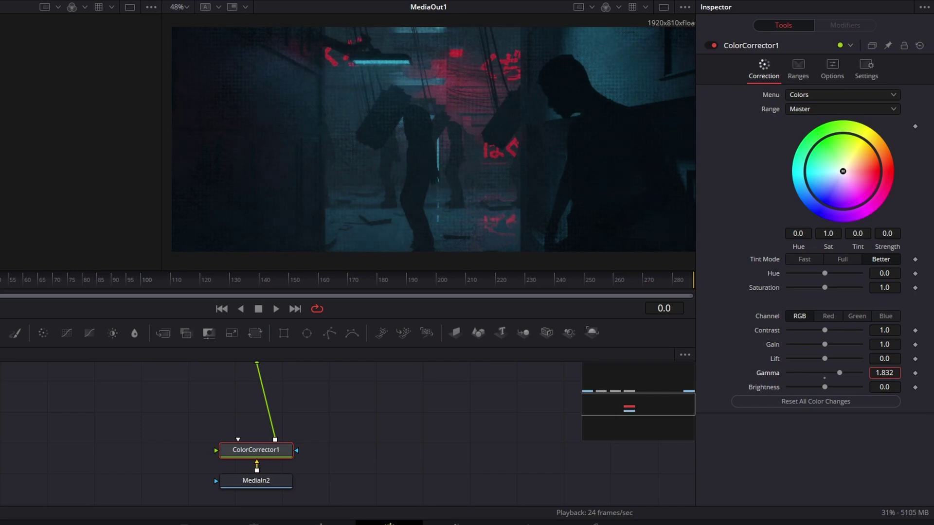
Raise the overlay's gamma and set Merge1's Blend to 0.333.
{"action": "left_click_drag", "start_coordinate": [884, 373], "coordinate": [900, 372]}
{"action": "left_click", "coordinate": [255, 388]}
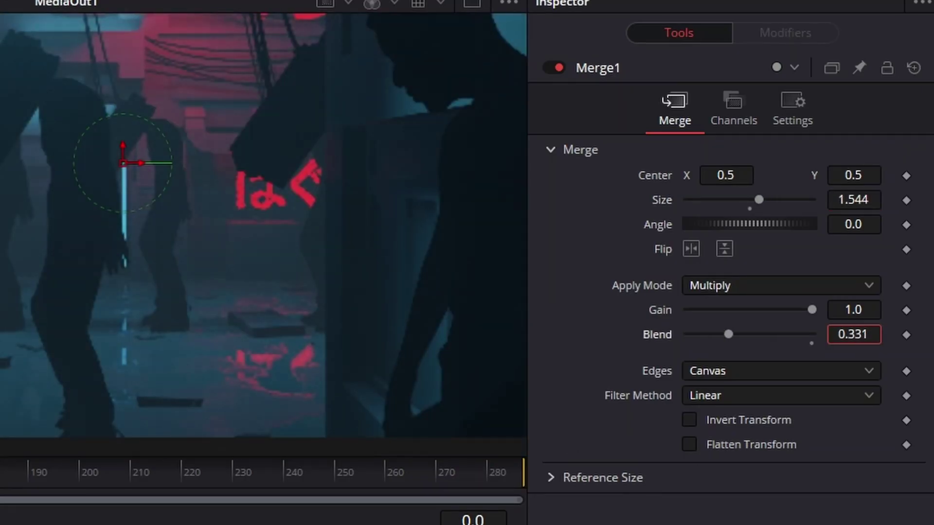
{"action": "key", "text": "BackSpace"}
{"action": "type", "text": "3"}
{"action": "key", "text": "Return"}
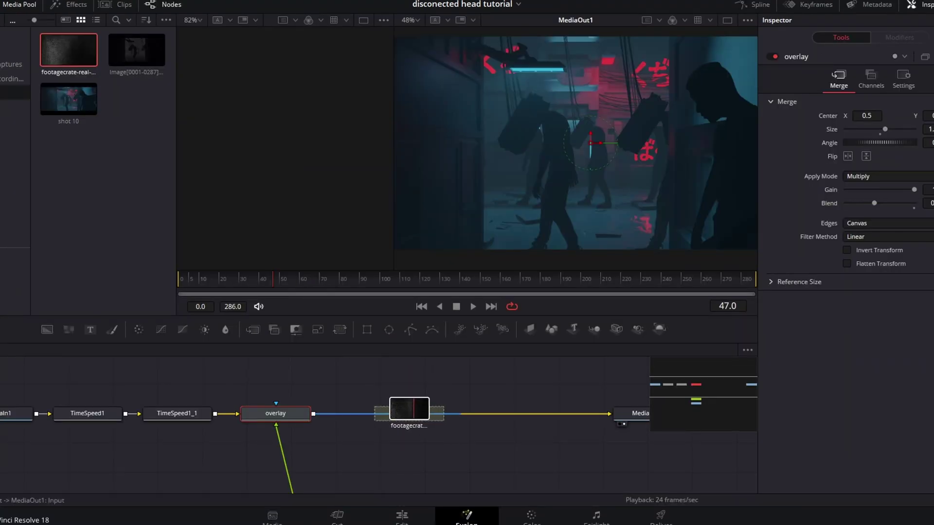
Insert the rain clip after the overlay and blend it in Screen mode.
{"action": "left_click_drag", "start_coordinate": [408, 408], "coordinate": [409, 414]}
{"action": "scroll", "coordinate": [379, 423], "scroll_direction": "down", "scroll_amount": 3}
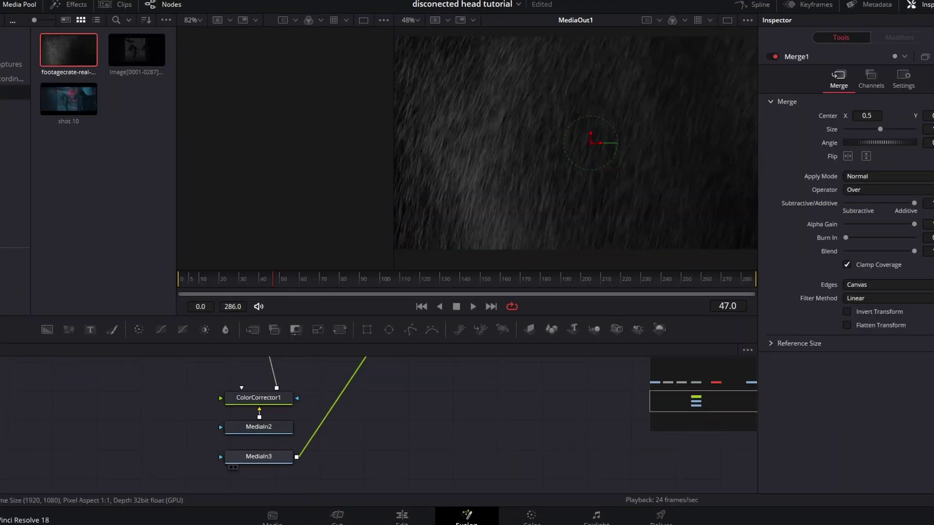
{"action": "left_click", "coordinate": [888, 176]}
{"action": "left_click", "coordinate": [855, 202]}
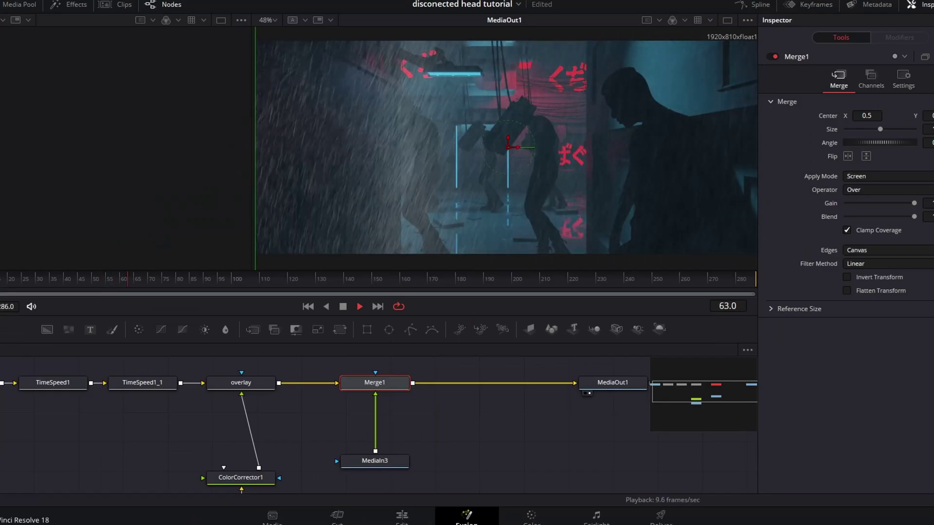
{"action": "key", "text": "space"}
Bring in the rendered image sequence and wire it in as the rain merge's mask.
{"action": "left_click_drag", "start_coordinate": [109, 50], "coordinate": [351, 379]}
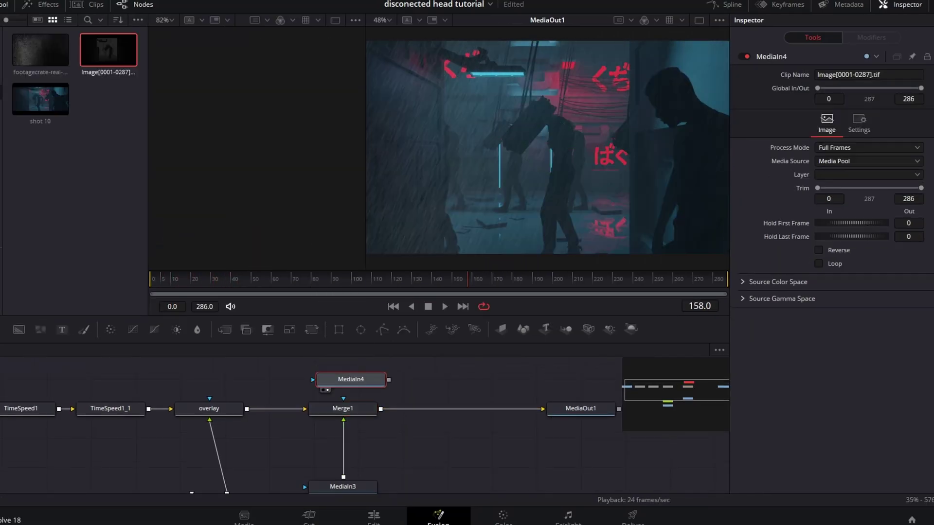
{"action": "key", "text": "2"}
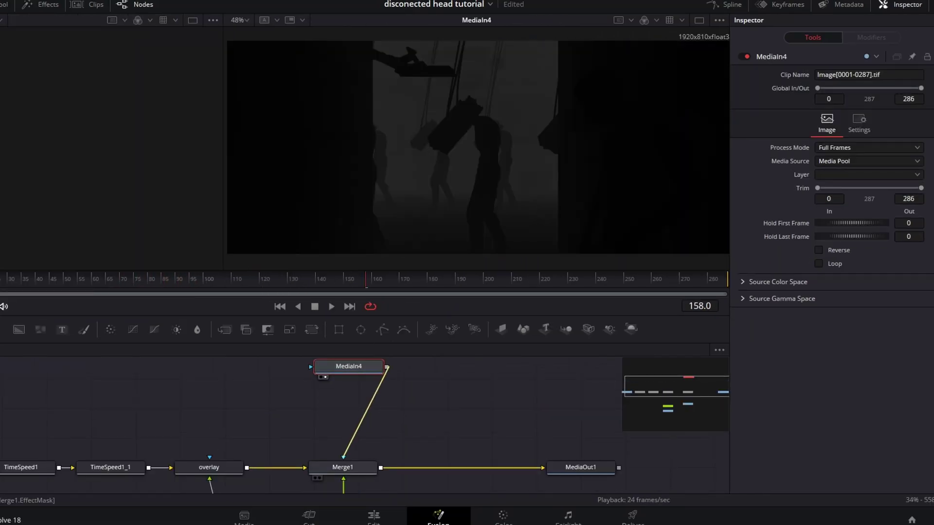
{"action": "left_click_drag", "start_coordinate": [348, 367], "coordinate": [343, 375]}
{"action": "left_click", "coordinate": [342, 466]}
{"action": "key", "text": "2"}
{"action": "middle_click_drag", "start_coordinate": [437, 423], "coordinate": [447, 413]}
Mask the rain merge by Luminance and lower the High threshold to 0.082.
{"action": "left_click", "coordinate": [875, 78]}
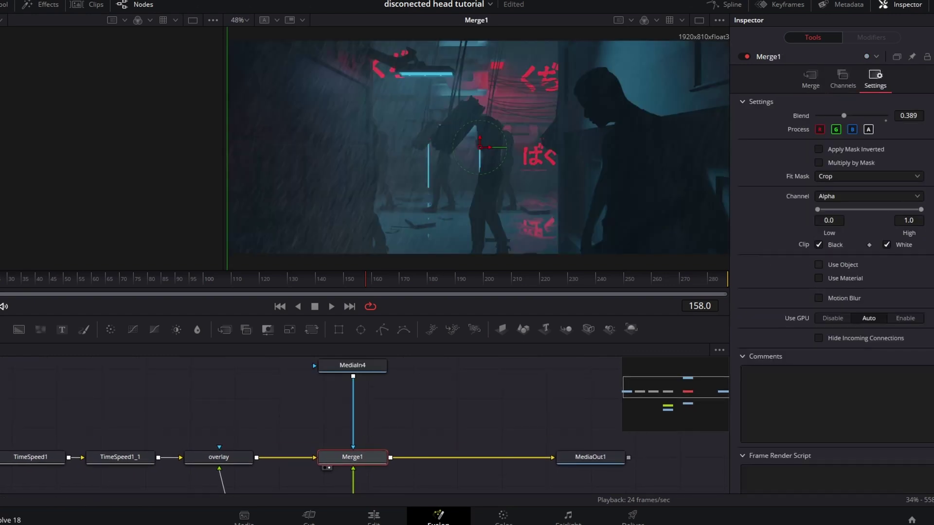
{"action": "left_click", "coordinate": [352, 366]}
{"action": "key", "text": "1"}
{"action": "middle_click_drag", "start_coordinate": [437, 423], "coordinate": [437, 437]}
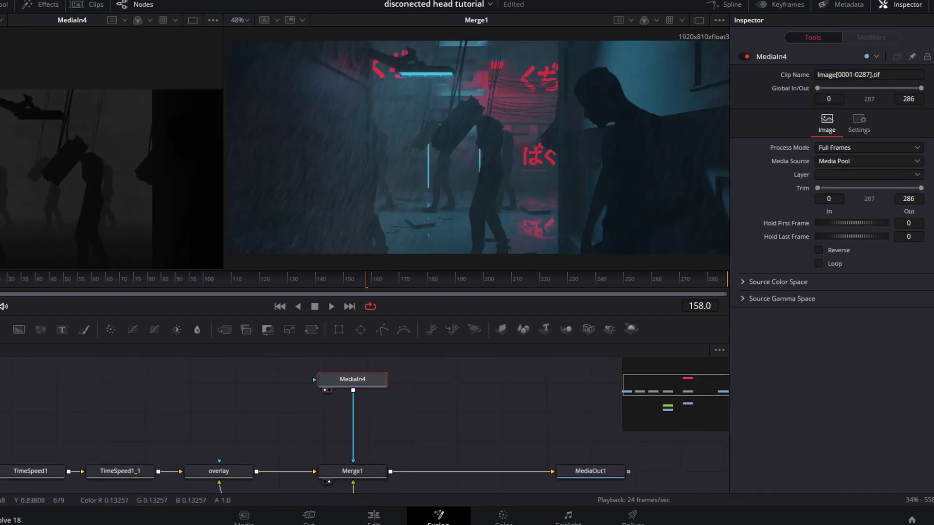
{"action": "left_click", "coordinate": [352, 471]}
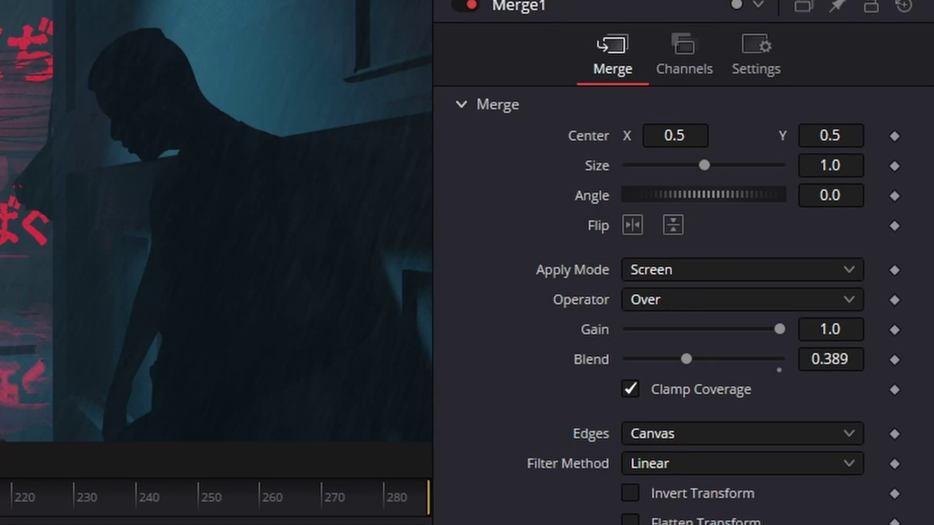
{"action": "left_click", "coordinate": [755, 58]}
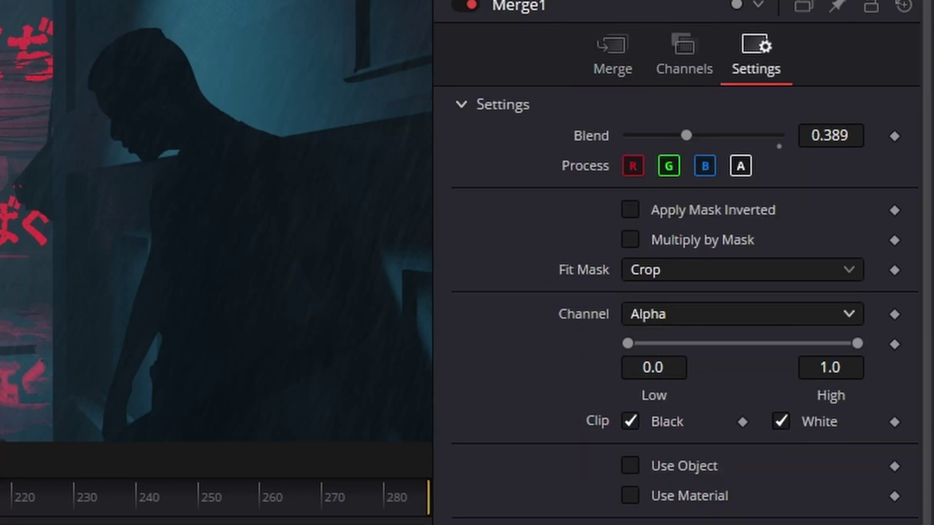
{"action": "left_click", "coordinate": [741, 314]}
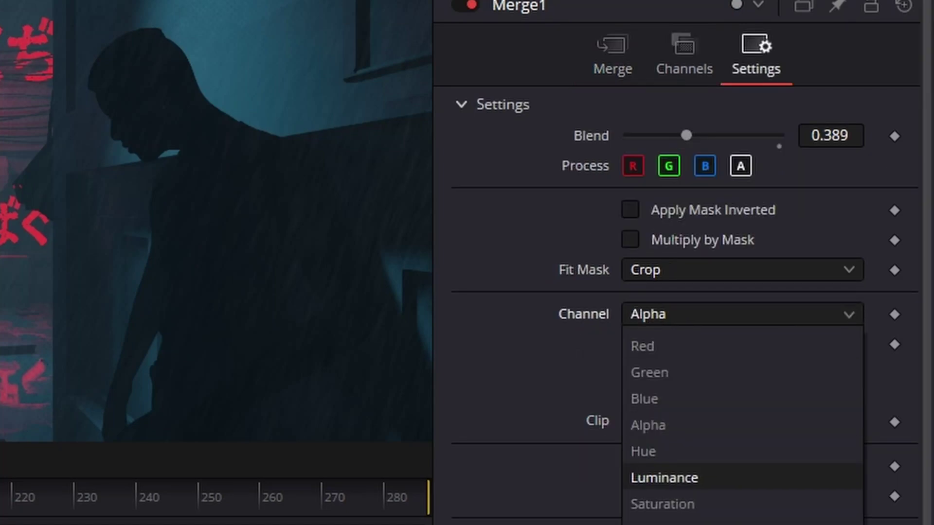
{"action": "left_click", "coordinate": [663, 477]}
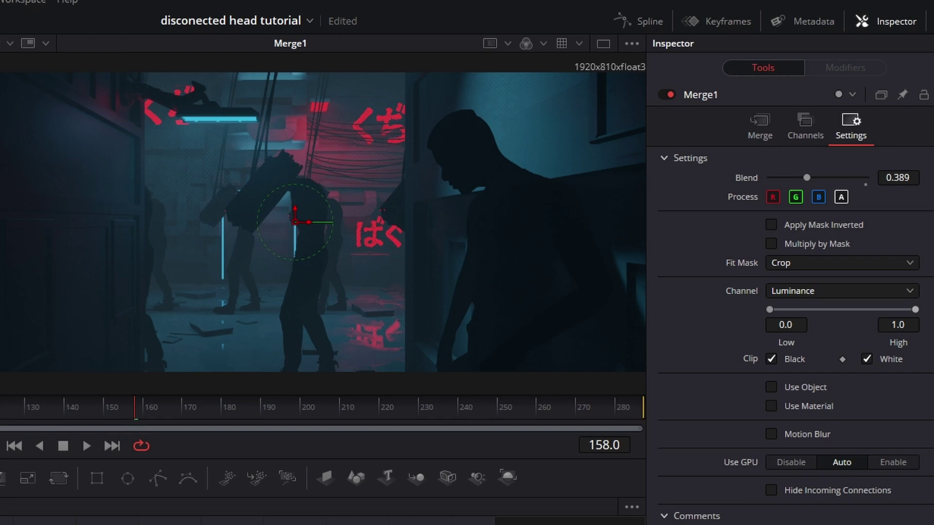
{"action": "left_click_drag", "start_coordinate": [824, 309], "coordinate": [789, 310]}
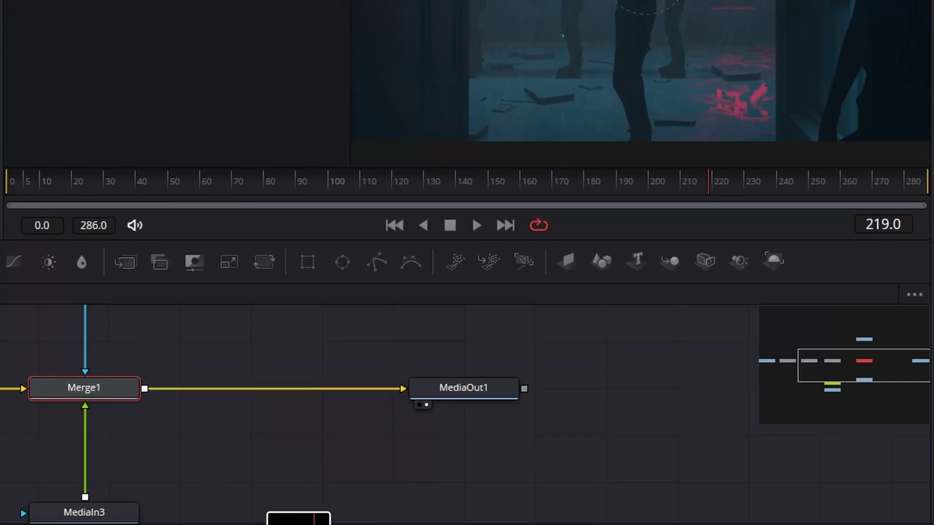
Add MediaIn5 and a Merge2 after Merge1, feeding MediaIn5 into Merge2's foreground.
{"action": "left_click", "coordinate": [104, 357]}
{"action": "left_click", "coordinate": [125, 262]}
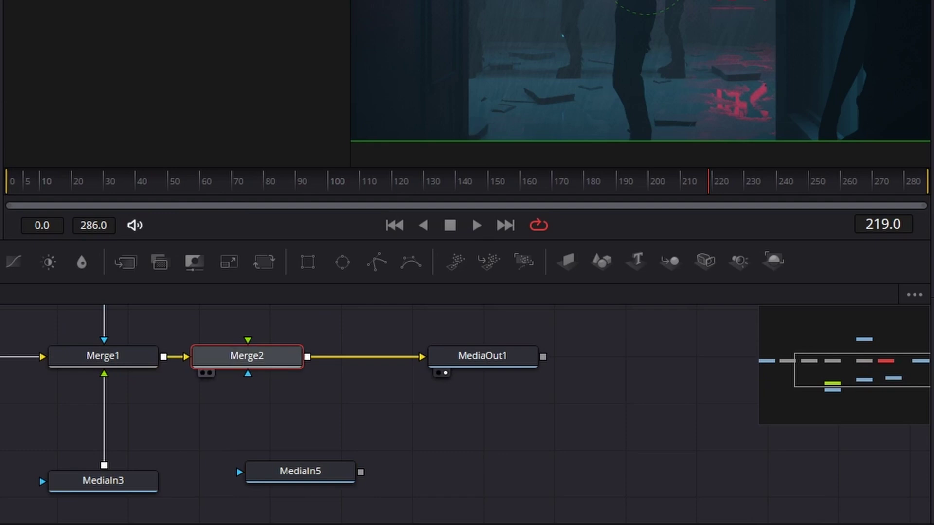
{"action": "left_click_drag", "start_coordinate": [326, 474], "coordinate": [273, 341]}
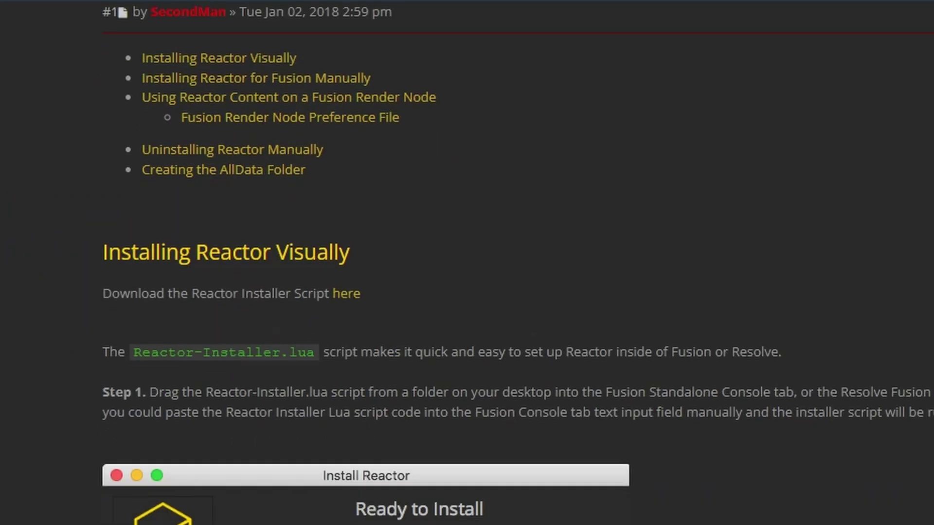
Scroll through the 'Installing Reactor Visually' forum post to read its installation steps.
{"action": "scroll", "coordinate": [467, 263], "scroll_direction": "down", "scroll_amount": 10}
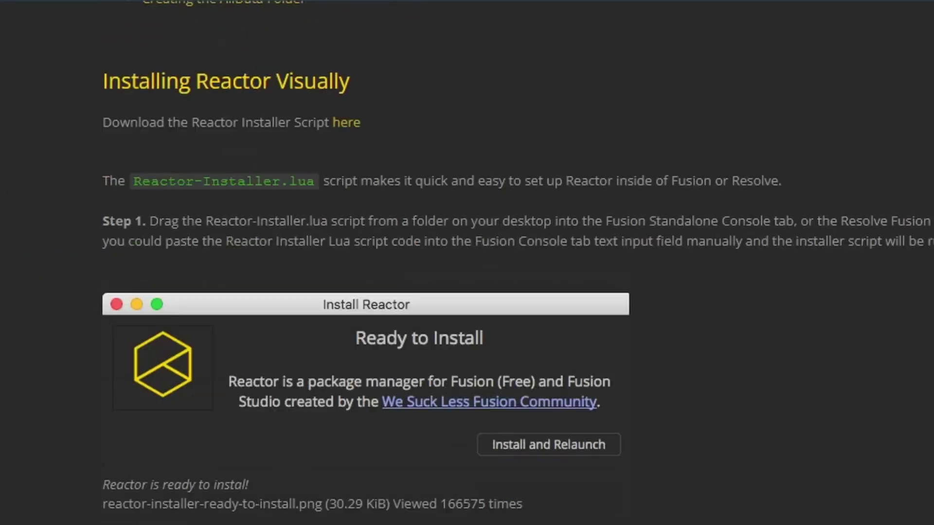
{"action": "scroll", "coordinate": [467, 263], "scroll_direction": "down", "scroll_amount": 10}
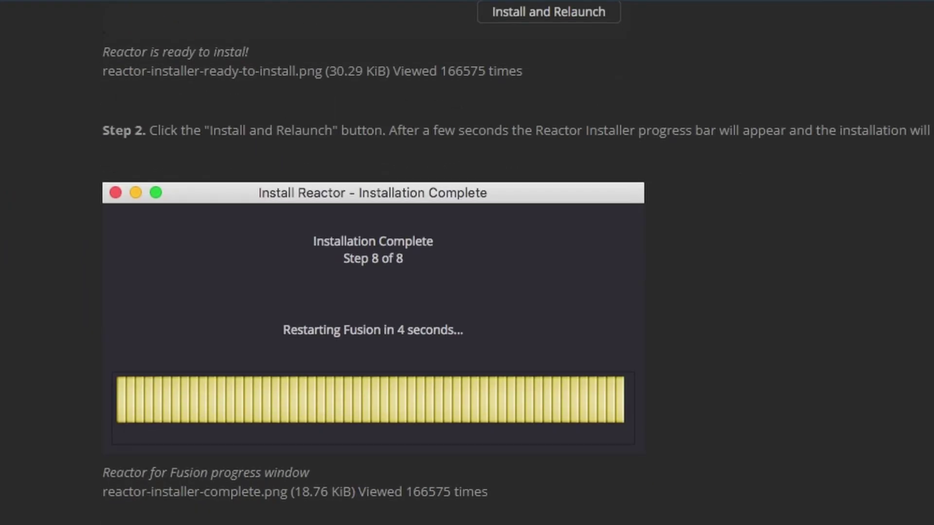
{"action": "scroll", "coordinate": [467, 263], "scroll_direction": "up", "scroll_amount": 15}
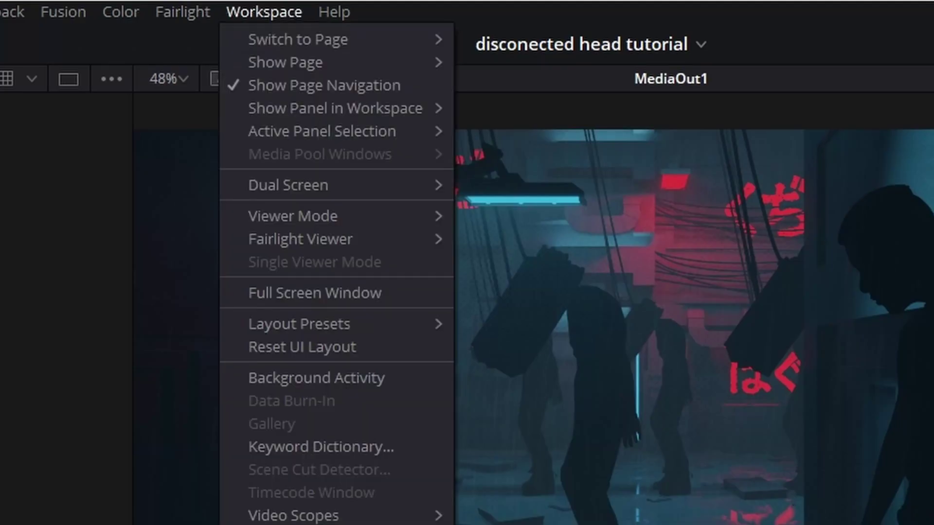
Search Reactor for 'exponen', install FastExpoGlow, and select the new glow node.
{"action": "mouse_move", "coordinate": [187, 258]}
{"action": "mouse_move", "coordinate": [425, 280]}
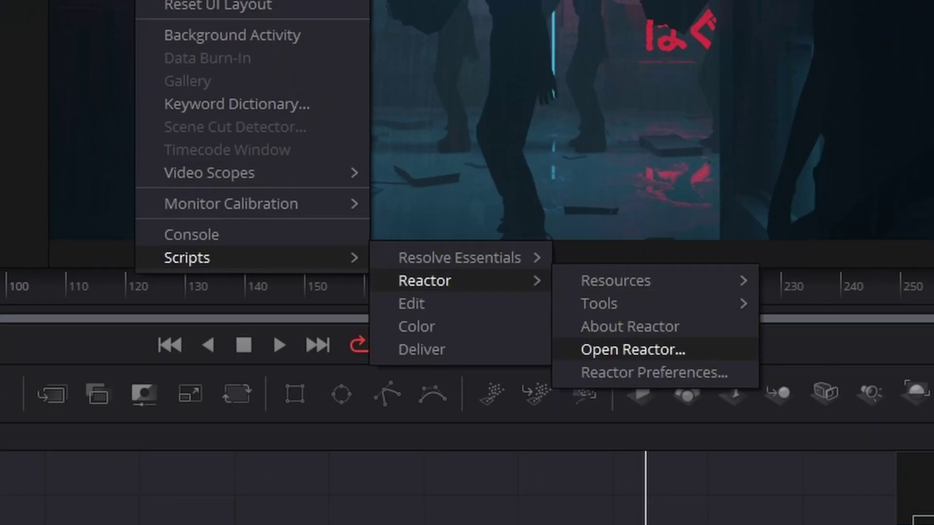
{"action": "left_click", "coordinate": [632, 349]}
{"action": "left_click", "coordinate": [486, 43]}
{"action": "type", "text": "exponent"}
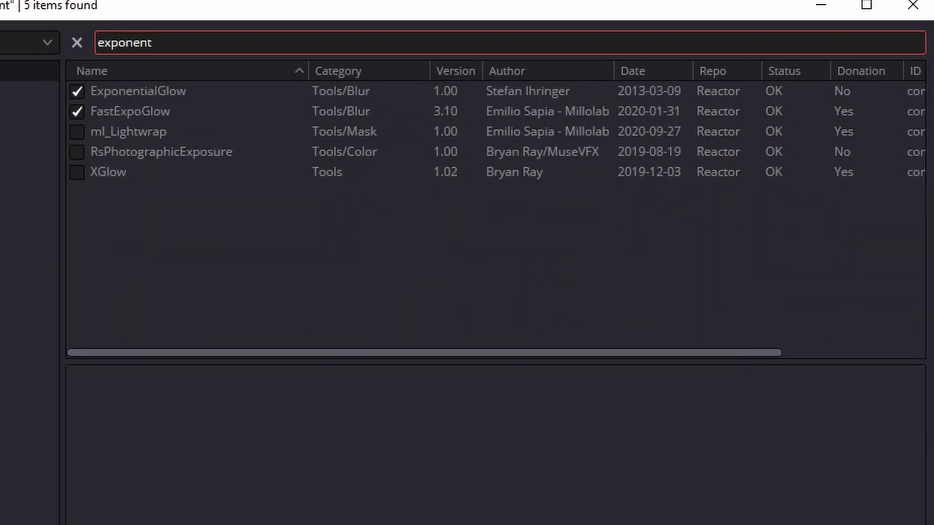
{"action": "left_click", "coordinate": [138, 91]}
{"action": "left_click", "coordinate": [130, 112]}
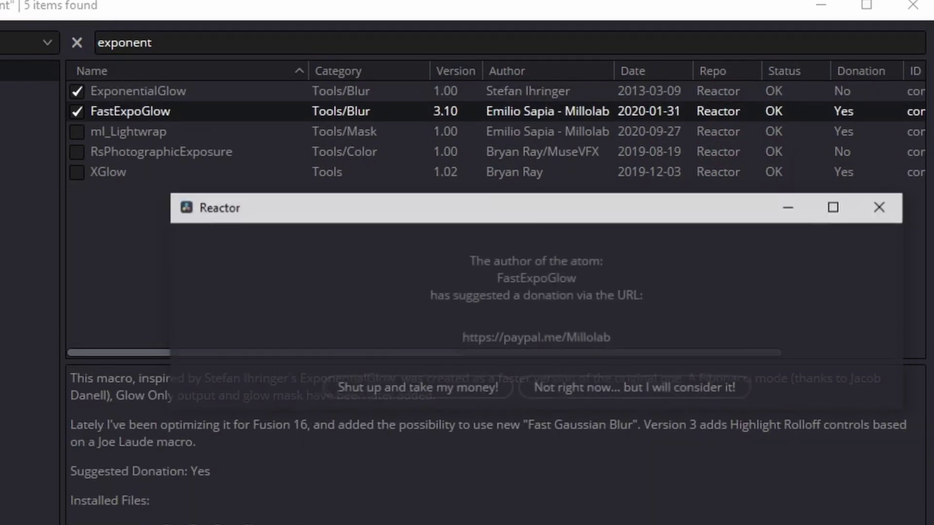
{"action": "left_click", "coordinate": [882, 206]}
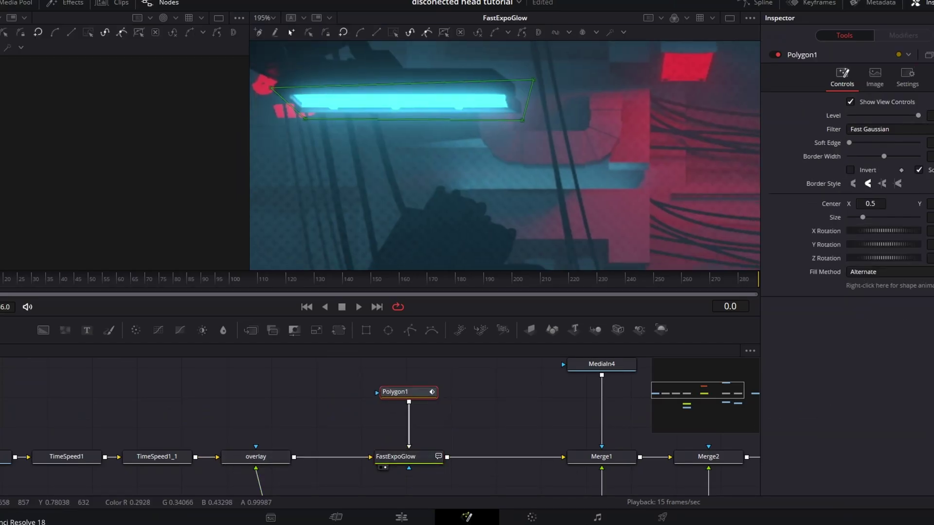
{"action": "left_click", "coordinate": [395, 457]}
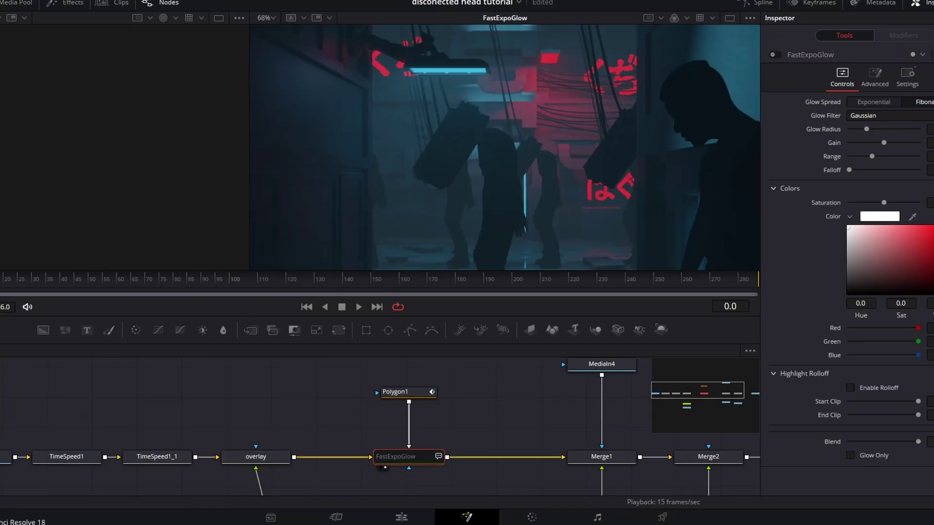
{"action": "middle_click_drag", "start_coordinate": [380, 413], "coordinate": [376, 461]}
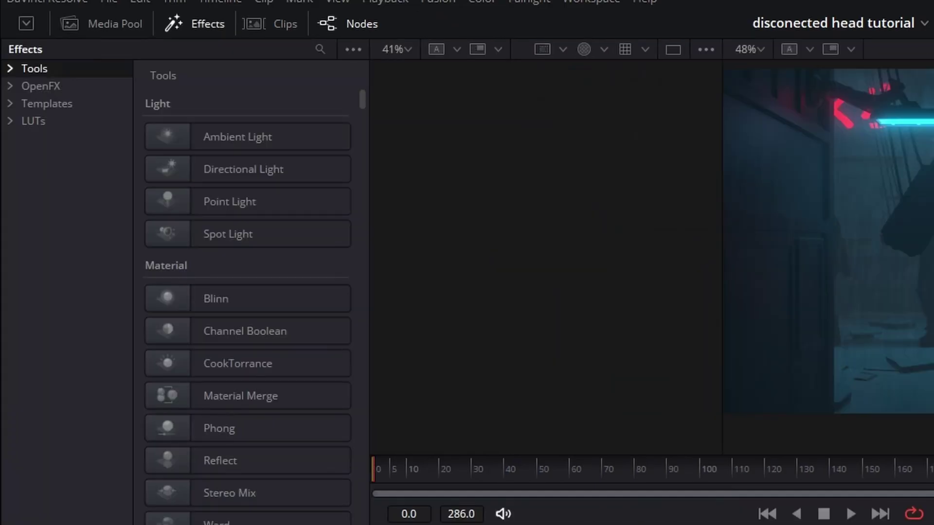
Add Lens Distort after Merge2 using the PFTrack model, raising low-order distortion toward 0.3.
{"action": "left_click", "coordinate": [47, 103]}
{"action": "key", "text": "ctrl+f"}
{"action": "type", "text": "chrom"}
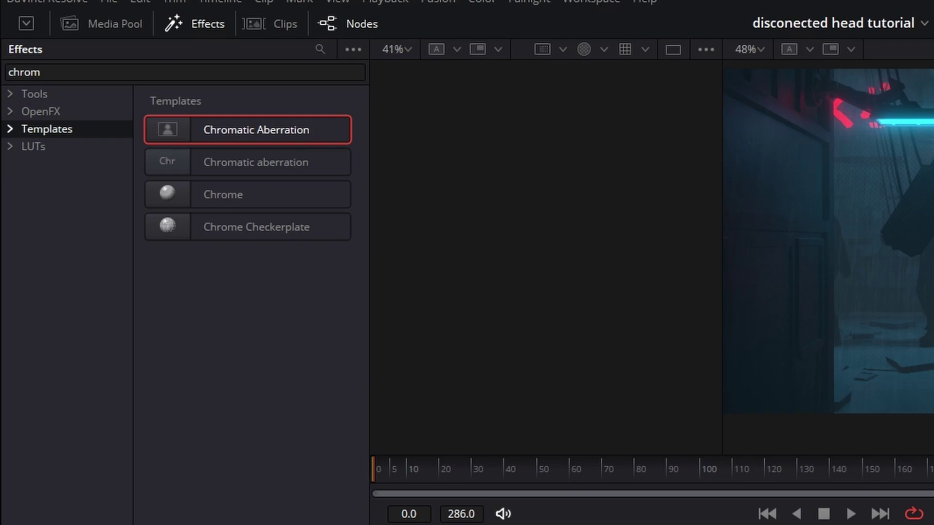
{"action": "type", "text": "l"}
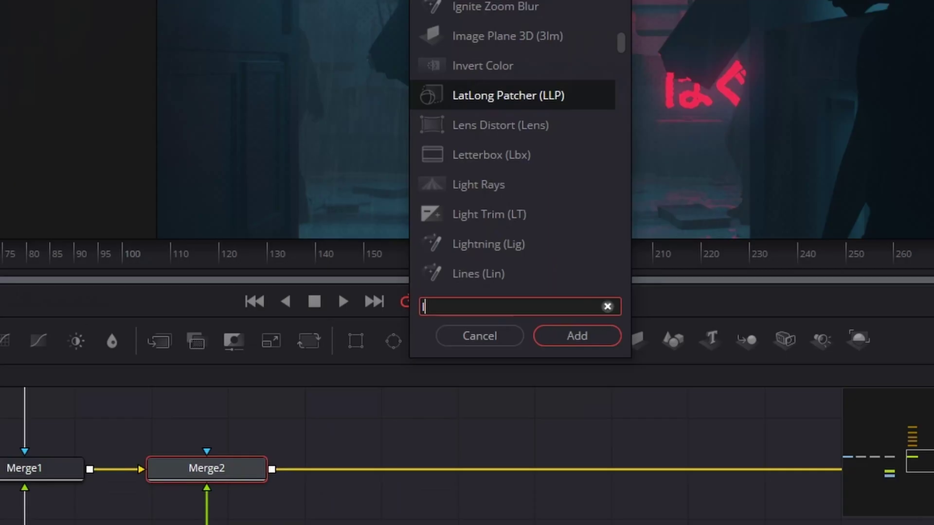
{"action": "type", "text": "en"}
{"action": "key", "text": "Return"}
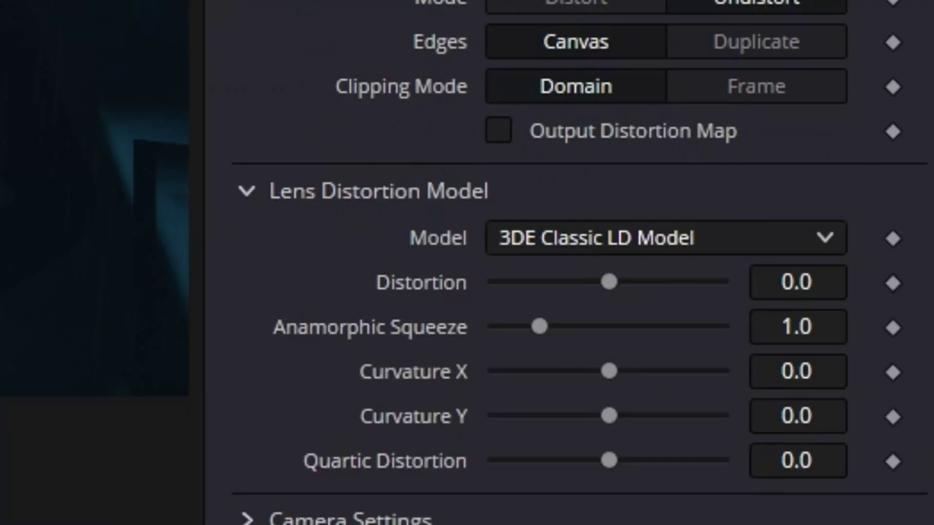
{"action": "left_click", "coordinate": [667, 237]}
{"action": "left_click", "coordinate": [552, 513]}
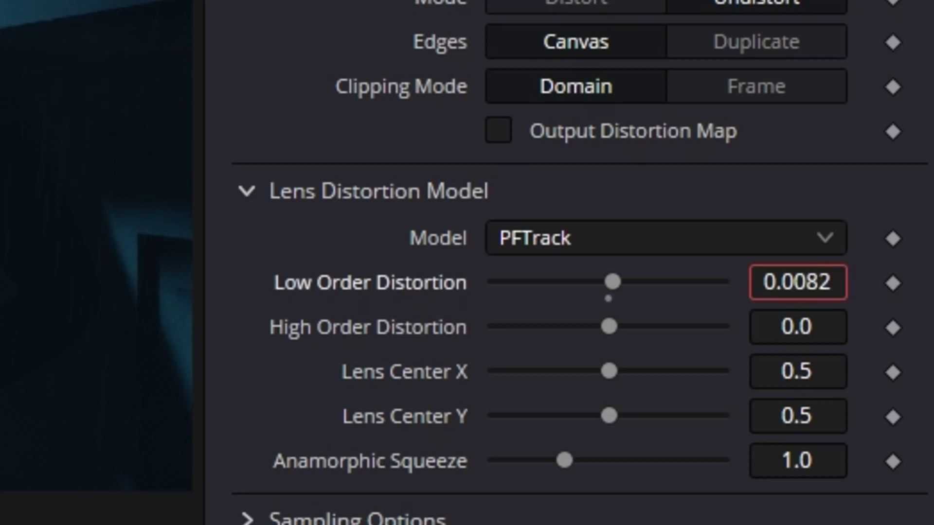
{"action": "left_click_drag", "start_coordinate": [613, 281], "coordinate": [721, 282]}
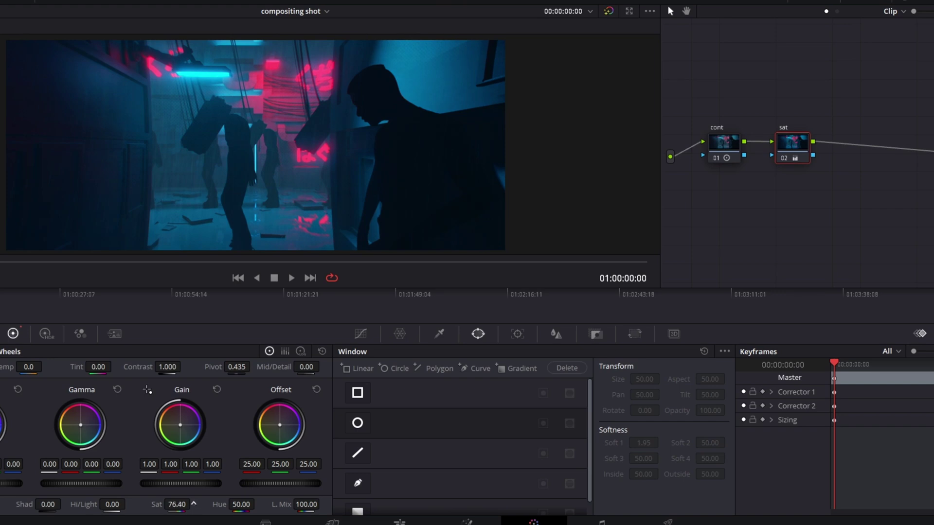
Show the Color page hue curves, then scroll the browser's DISCONNECTED HEAD Assets post.
{"action": "left_click", "coordinate": [360, 333]}
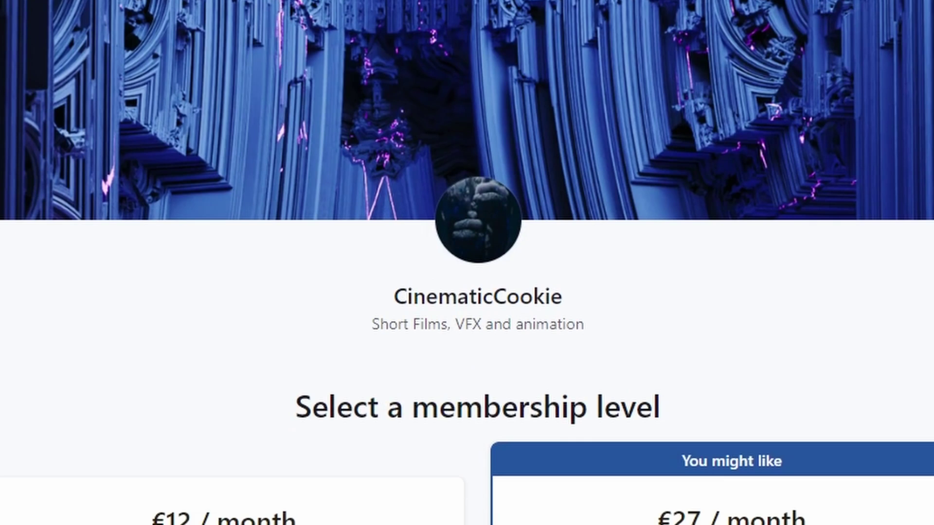
{"action": "scroll", "coordinate": [466, 263], "scroll_direction": "down", "scroll_amount": 15}
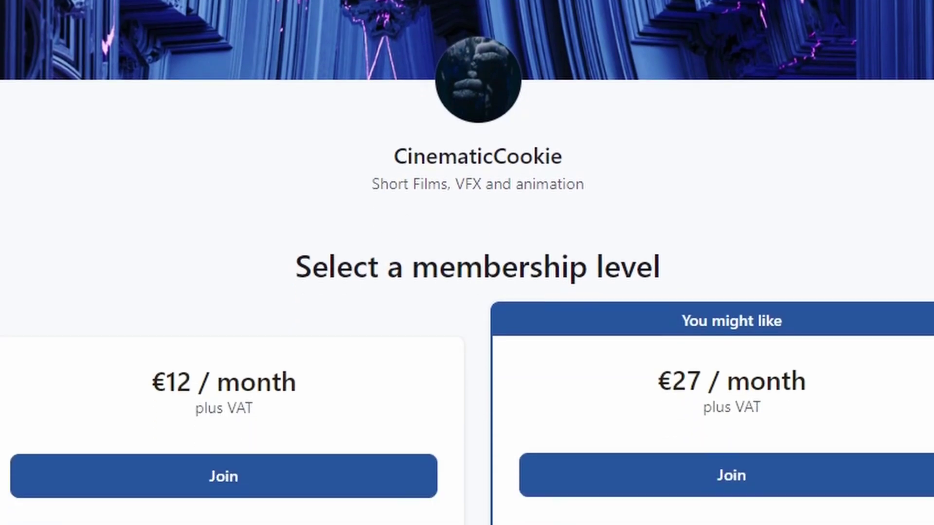
{"action": "scroll", "coordinate": [466, 263], "scroll_direction": "down", "scroll_amount": 12}
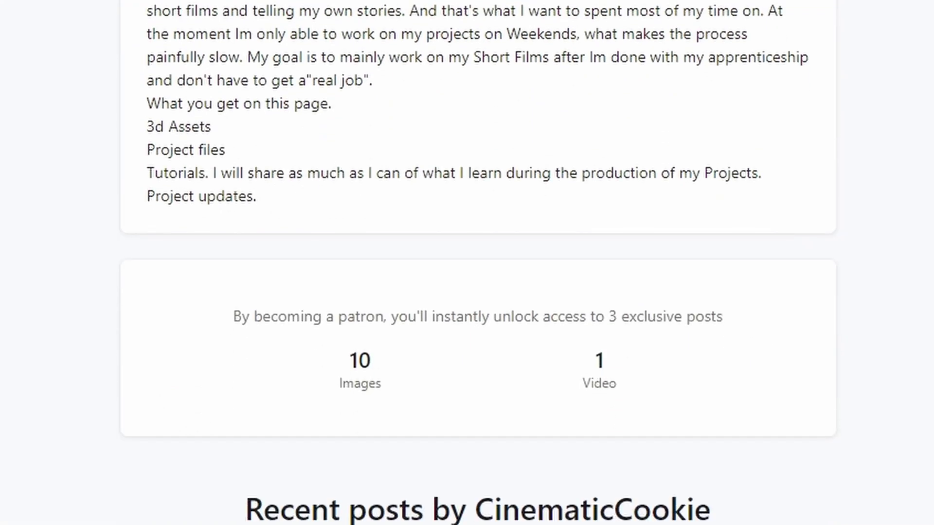